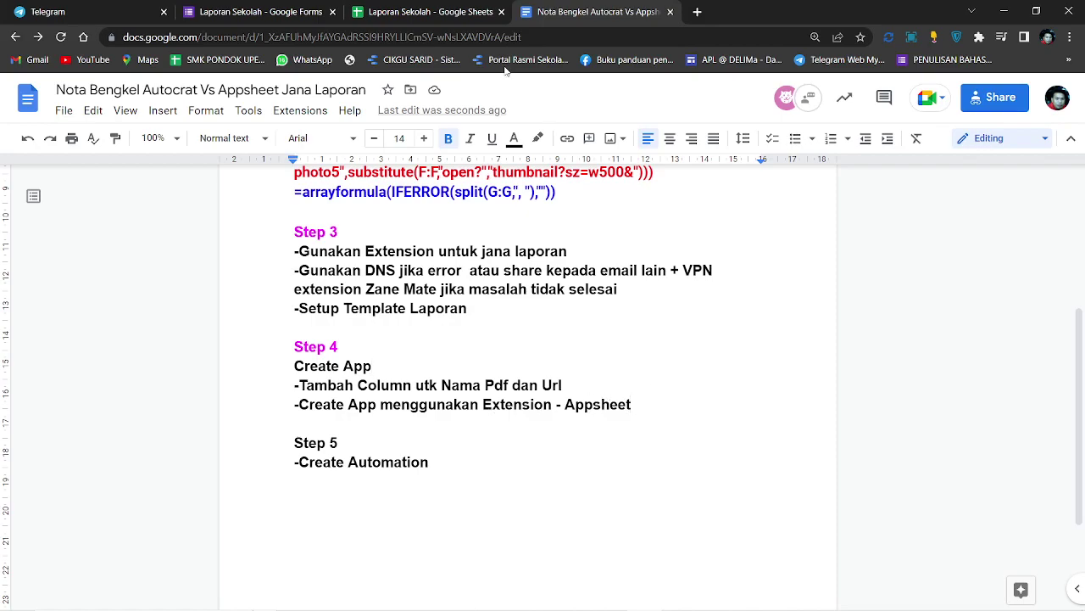
- Switch to the Laporan Sekolah spreadsheet in Google Sheets and show its Form responses 1 sheet
{"action": "left_click", "coordinate": [450, 12]}
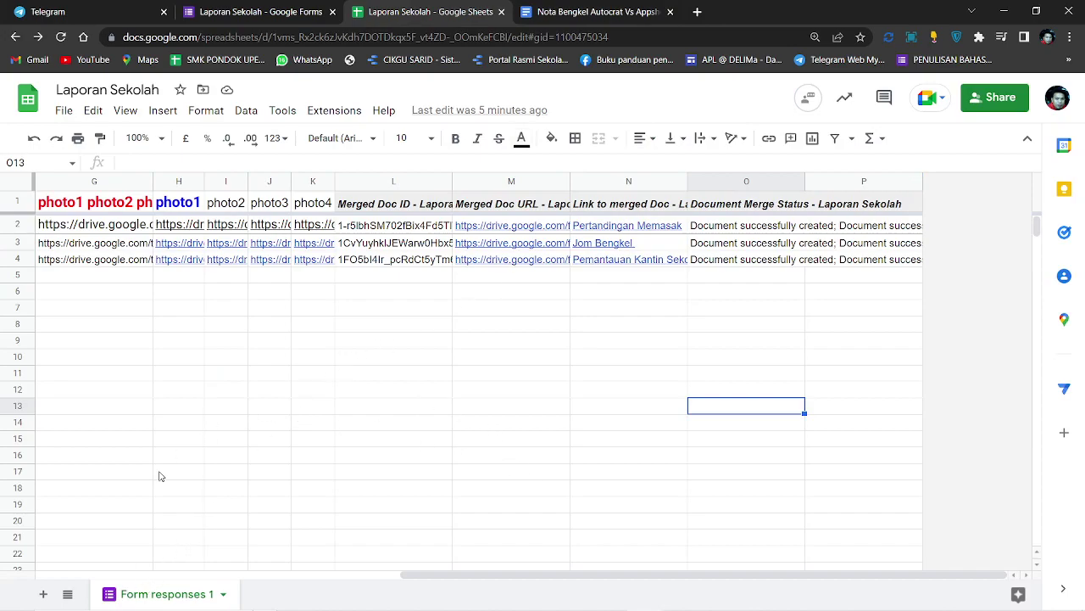
{"action": "right_click", "coordinate": [135, 596]}
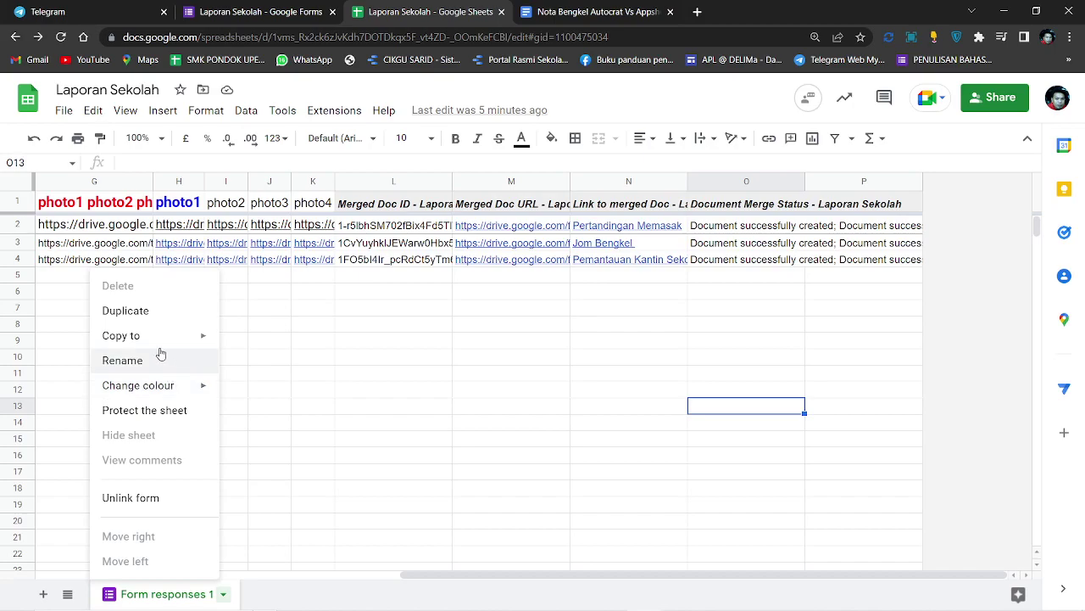
{"action": "left_click", "coordinate": [460, 322]}
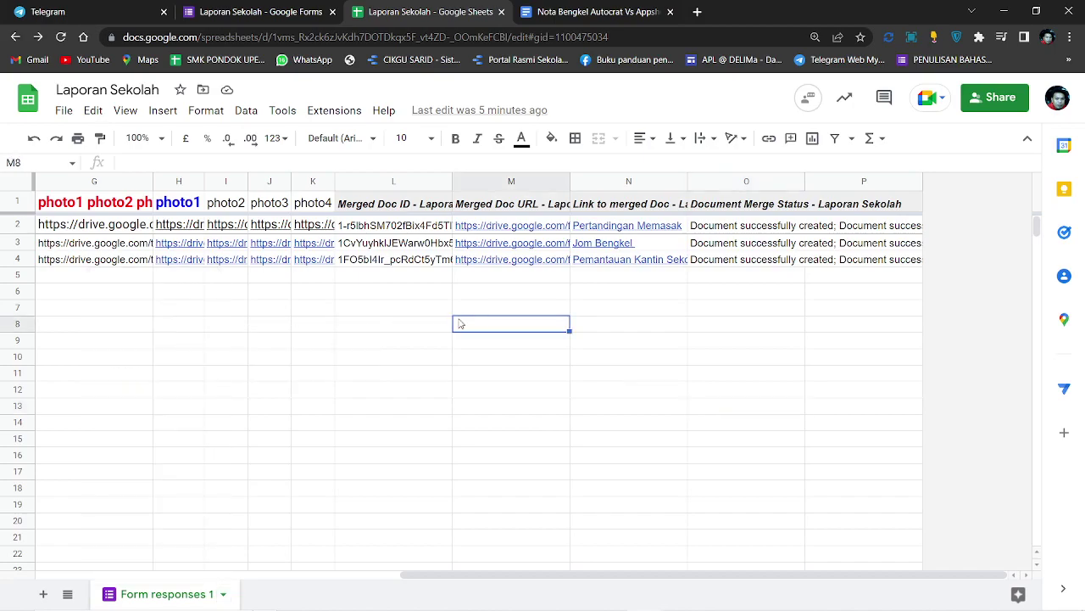
- Insert two blank columns before the Merged Doc ID and Merged Doc URL columns
{"action": "left_click", "coordinate": [385, 185]}
{"action": "left_click", "coordinate": [507, 185], "text": "shift"}
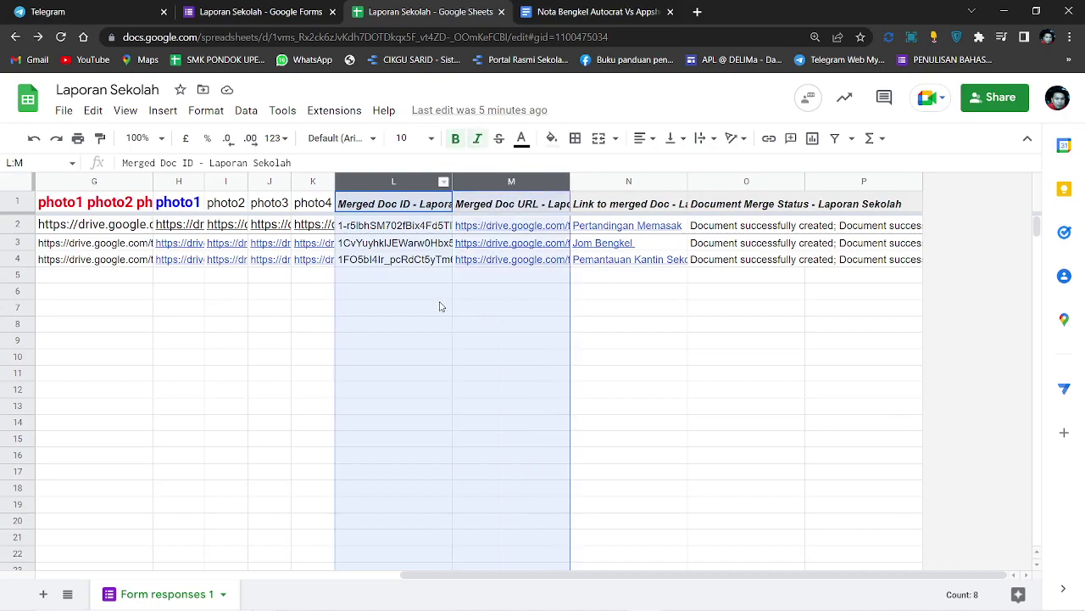
{"action": "right_click", "coordinate": [438, 305]}
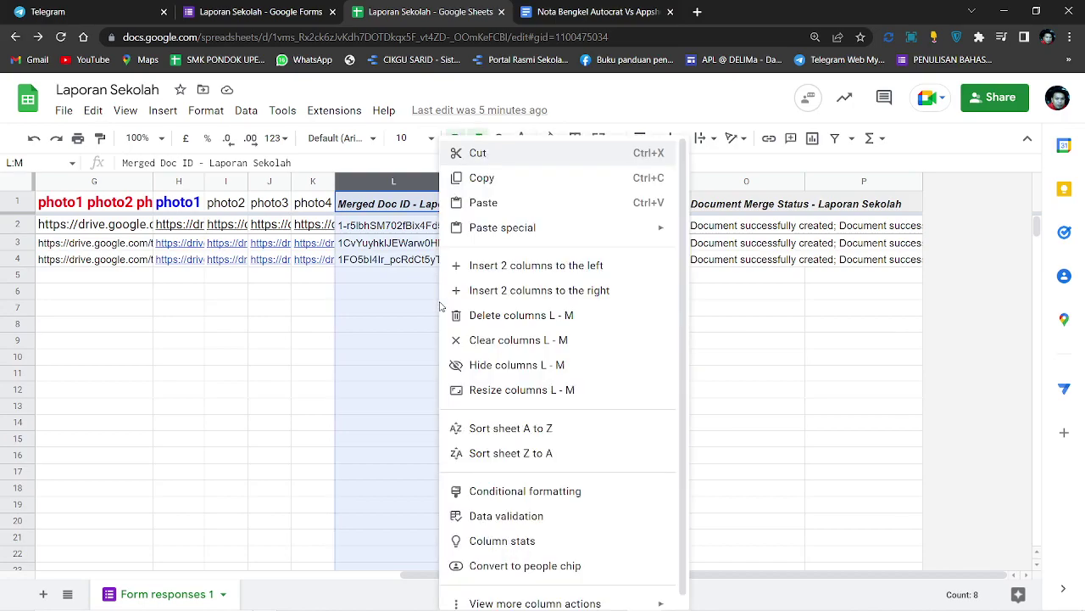
{"action": "left_click", "coordinate": [579, 273]}
{"action": "left_click", "coordinate": [512, 356]}
- Enter the header Pdf in cell L1 of the first inserted blank column
{"action": "left_click", "coordinate": [417, 203]}
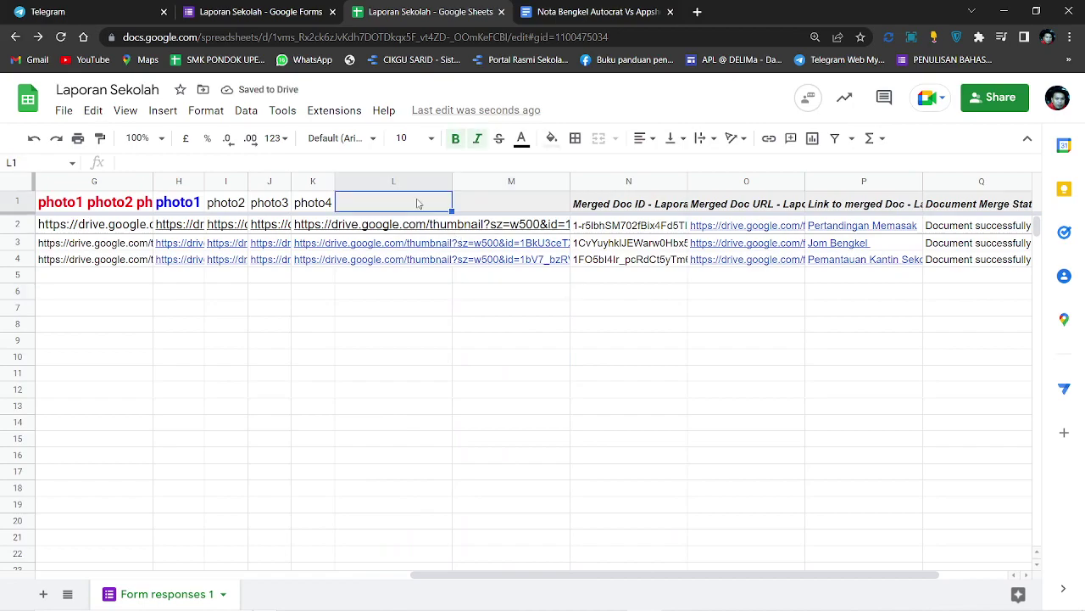
{"action": "type", "text": "pd"}
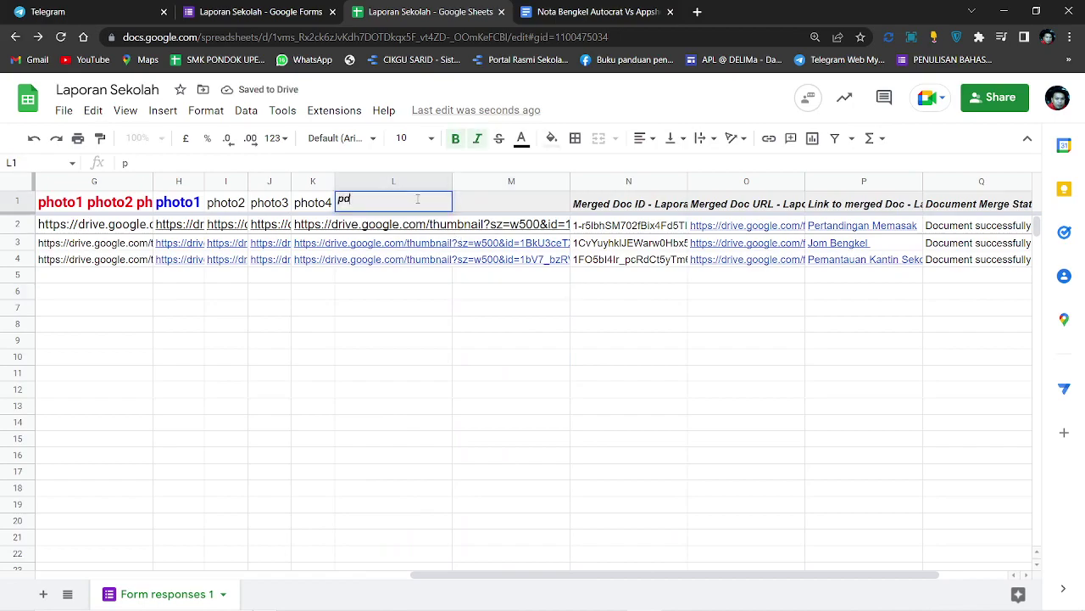
{"action": "type", "text": "f"}
{"action": "key", "text": "BackSpace"}
{"action": "key", "text": "BackSpace"}
{"action": "type", "text": "Pdf"}
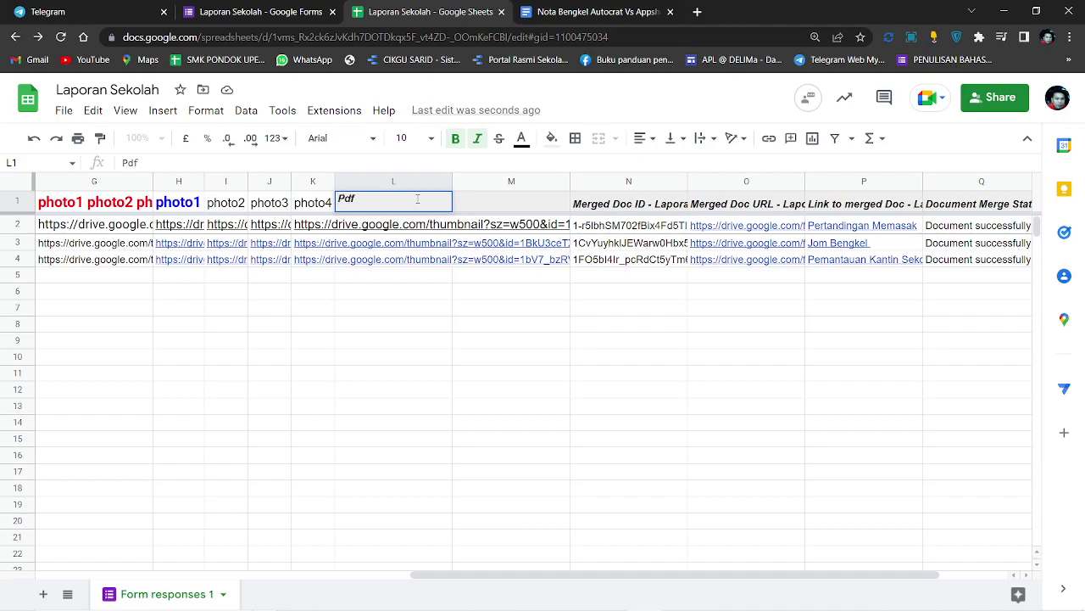
{"action": "left_click", "coordinate": [525, 207]}
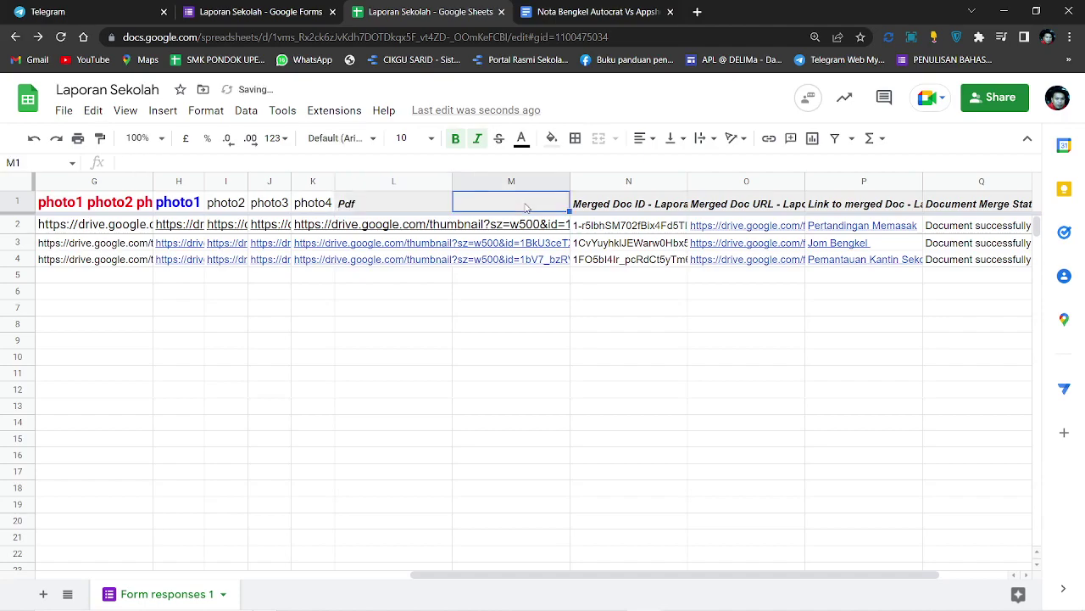
- Undo the Pdf header entry and the insertion of the two columns before Merged Doc ID
{"action": "left_click", "coordinate": [33, 139]}
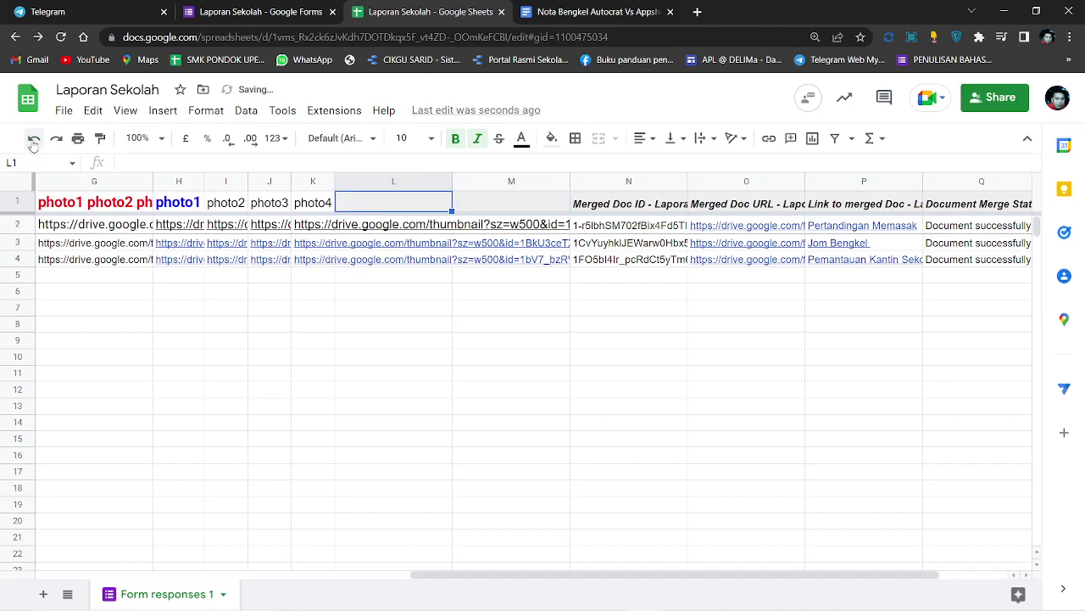
{"action": "left_click", "coordinate": [34, 139]}
{"action": "left_click", "coordinate": [717, 328]}
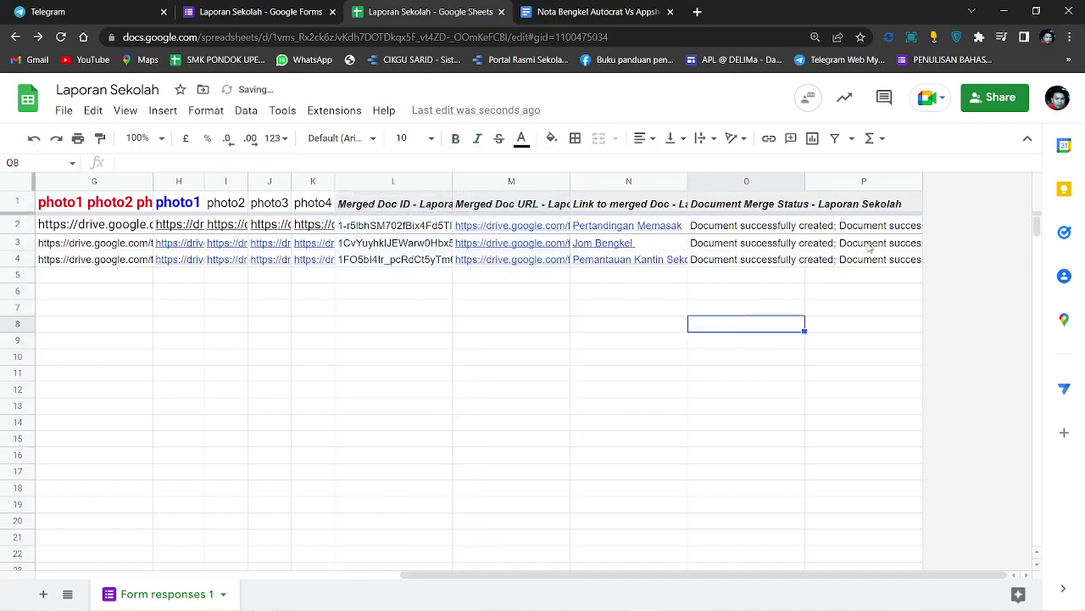
- Insert two blank columns after column P, at the end of the form responses data
{"action": "left_click", "coordinate": [864, 182]}
{"action": "left_click", "coordinate": [751, 181], "text": "shift"}
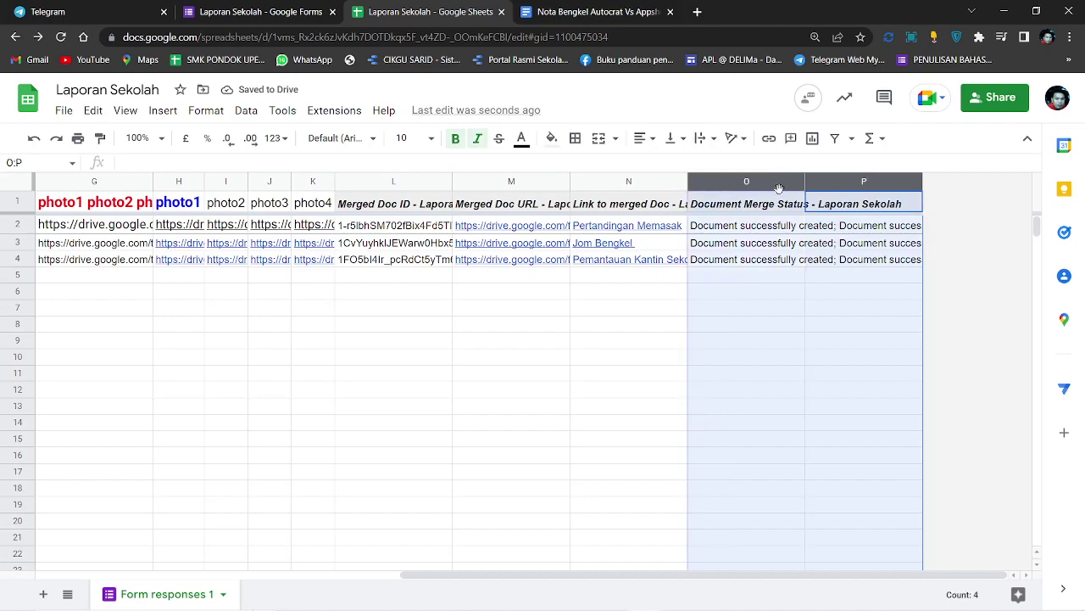
{"action": "right_click", "coordinate": [779, 187]}
{"action": "left_click", "coordinate": [871, 285]}
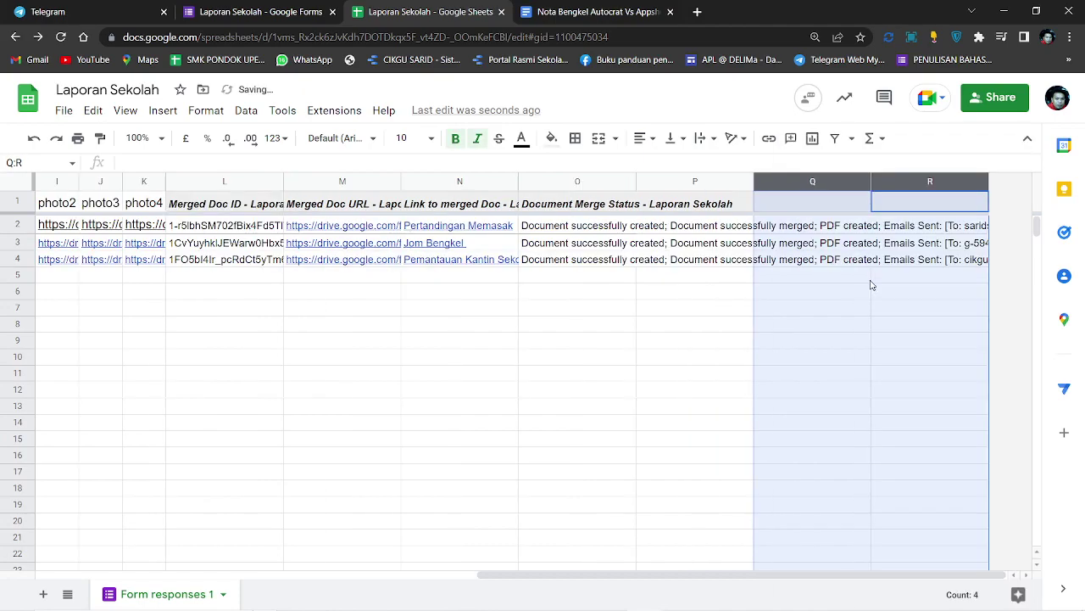
- Enter the headers Pdf in cell Q1 and Url in cell R1
{"action": "left_click", "coordinate": [815, 203]}
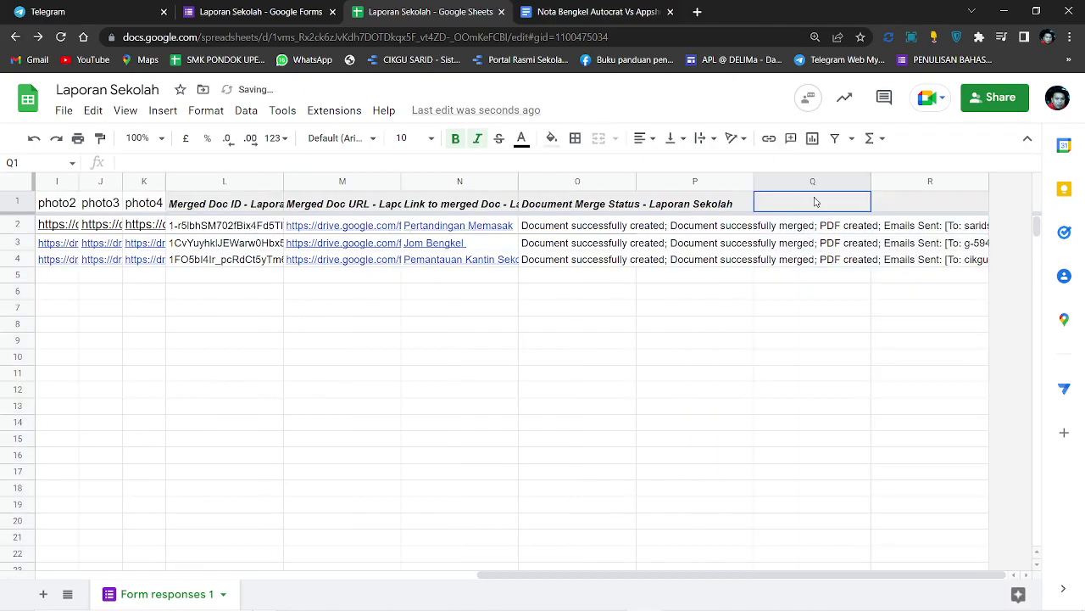
{"action": "type", "text": "Pdf"}
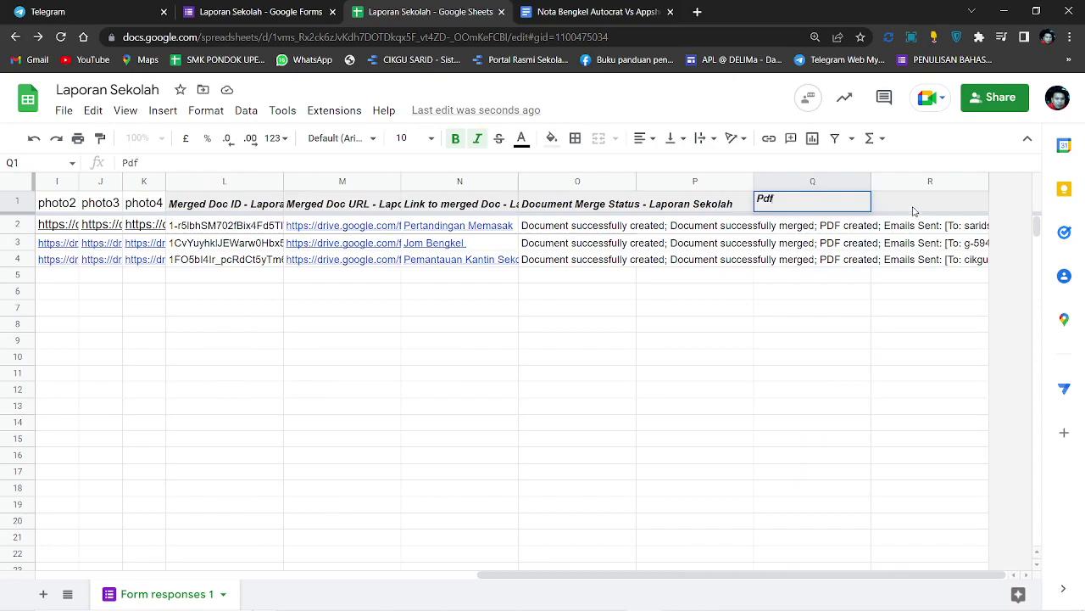
{"action": "left_click", "coordinate": [914, 211]}
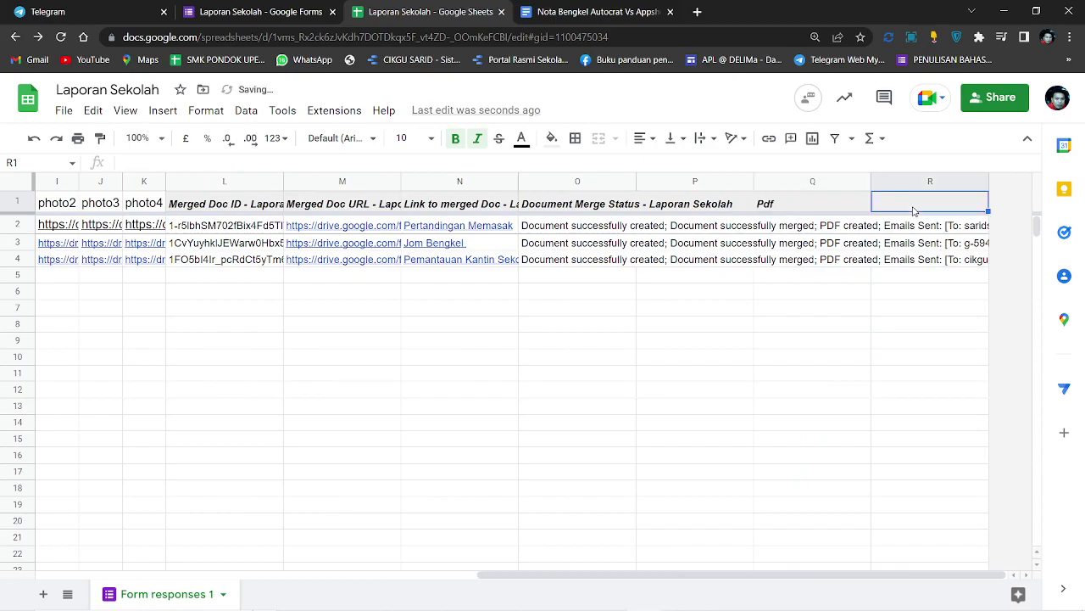
{"action": "type", "text": "Url"}
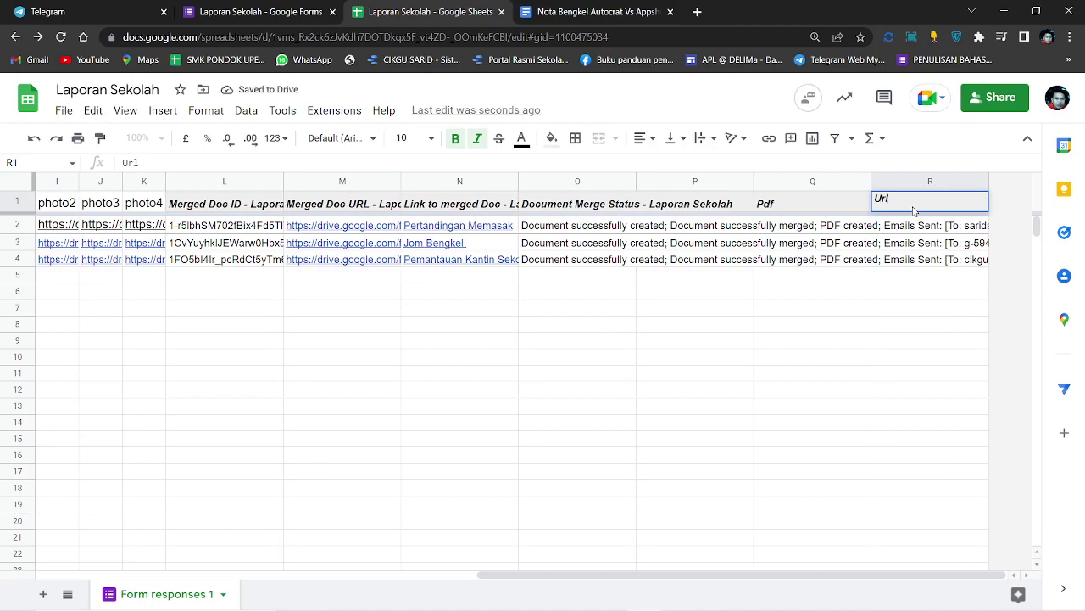
{"action": "left_click", "coordinate": [878, 307]}
- Fill the Pdf and Url header cells Q1:R1 with cyan
{"action": "left_click_drag", "start_coordinate": [908, 207], "coordinate": [837, 209]}
{"action": "left_click", "coordinate": [552, 138]}
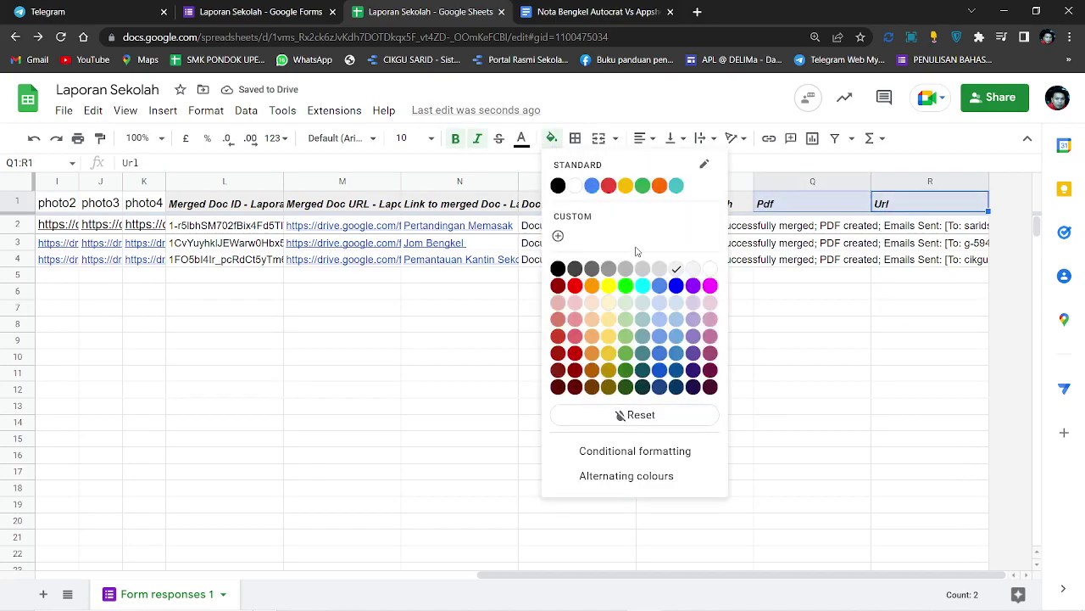
{"action": "left_click", "coordinate": [644, 289]}
{"action": "left_click", "coordinate": [833, 289]}
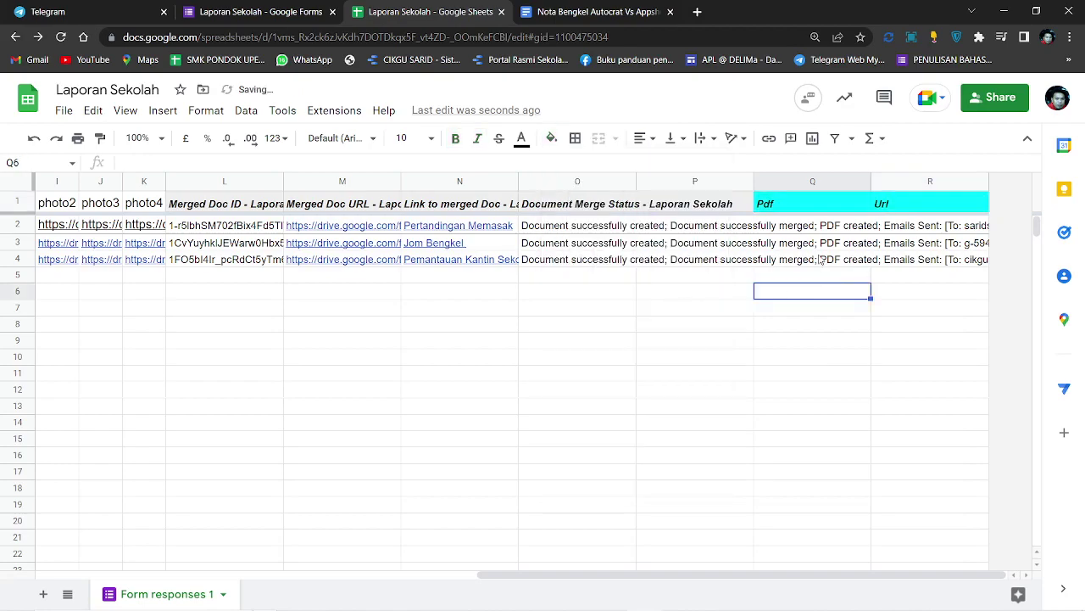
- Narrow the Pdf and Url columns Q and R to small, nearly equal widths slightly wider than their headers
{"action": "double_click", "coordinate": [871, 181]}
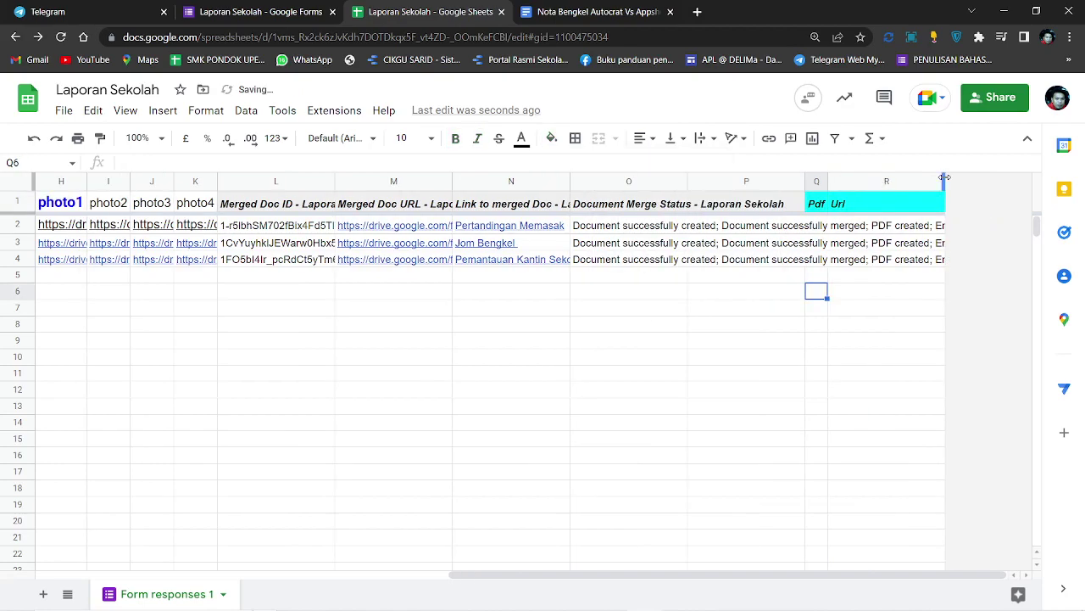
{"action": "double_click", "coordinate": [943, 180]}
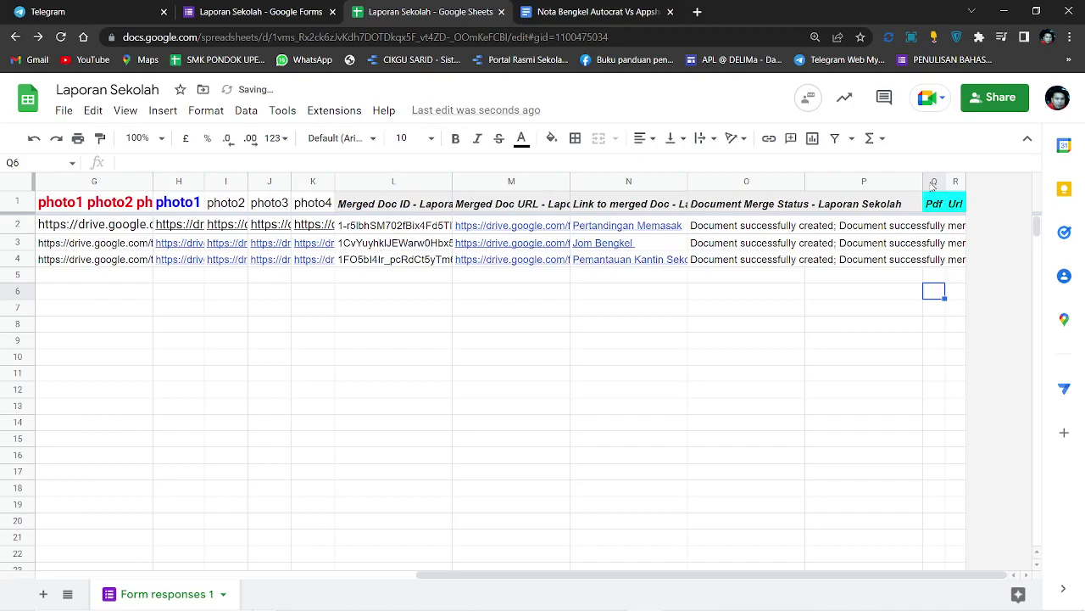
{"action": "left_click_drag", "start_coordinate": [937, 182], "coordinate": [985, 180]}
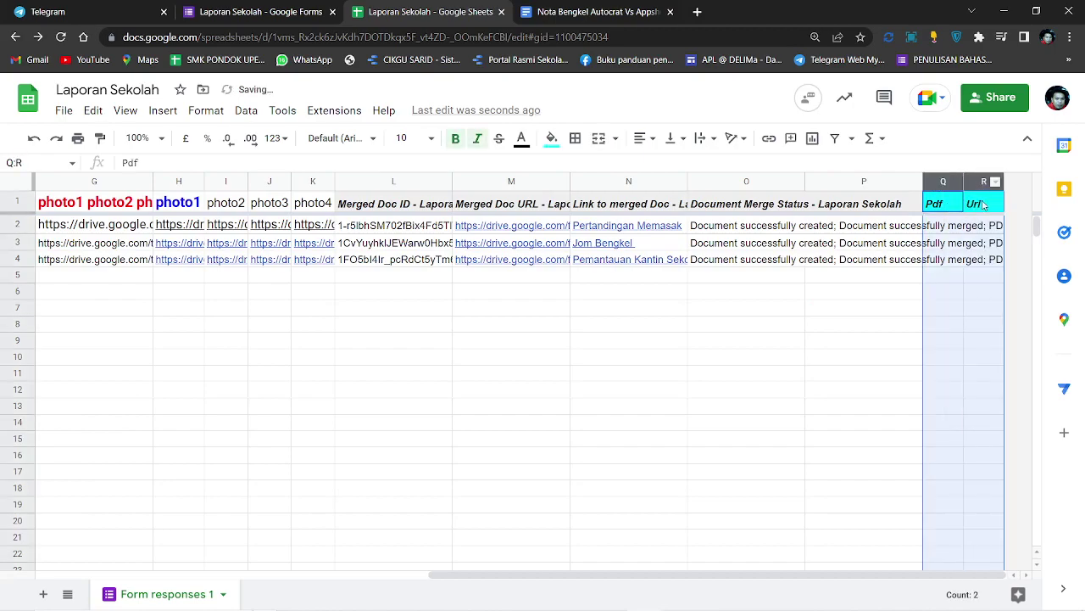
{"action": "left_click", "coordinate": [969, 316]}
- View the AppSheet extension's options for creating an app from the spreadsheet
{"action": "left_click", "coordinate": [327, 111]}
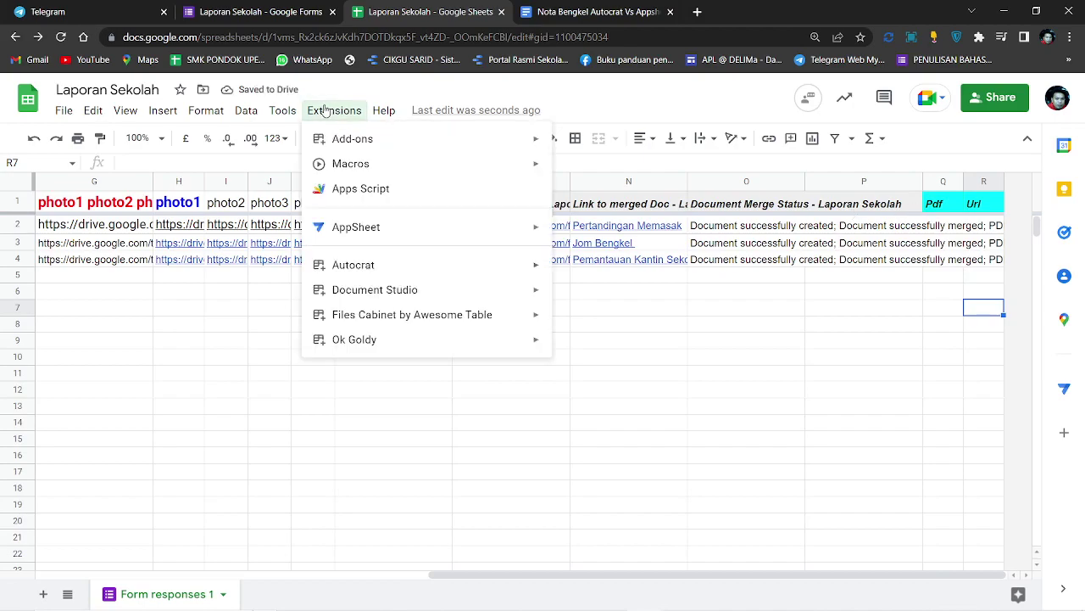
{"action": "mouse_move", "coordinate": [397, 235]}
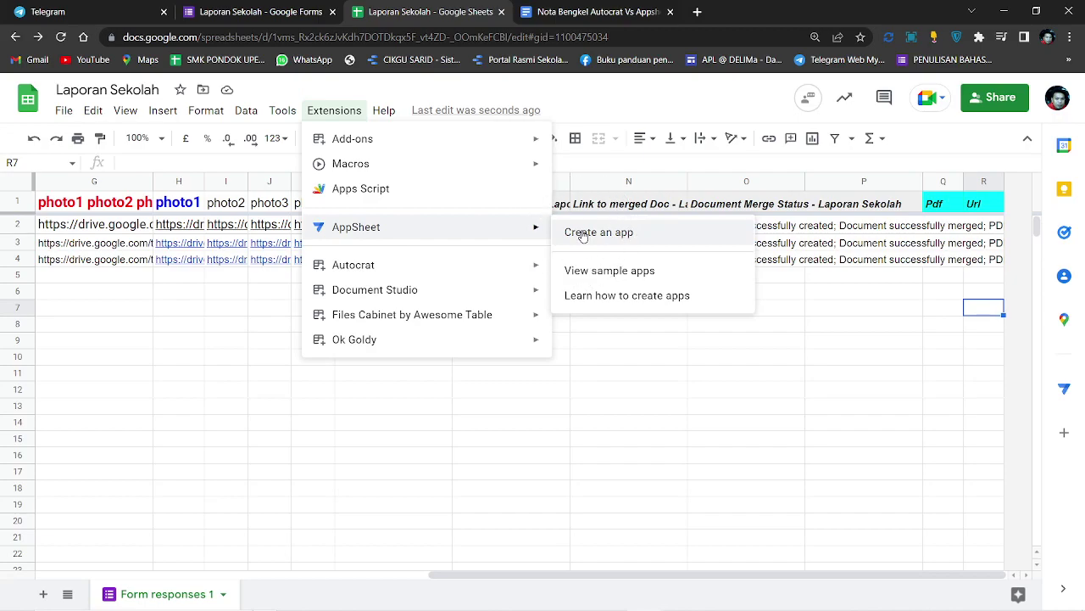
{"action": "left_click", "coordinate": [818, 344]}
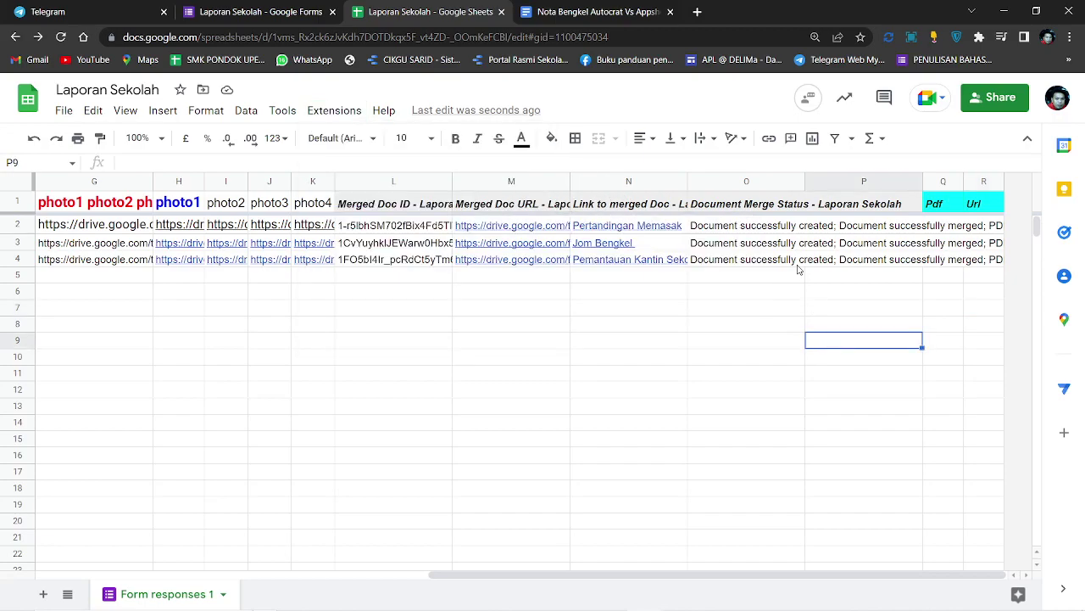
- Open the AppSheet website at appsheet.com in a new browser tab
{"action": "left_click", "coordinate": [699, 12]}
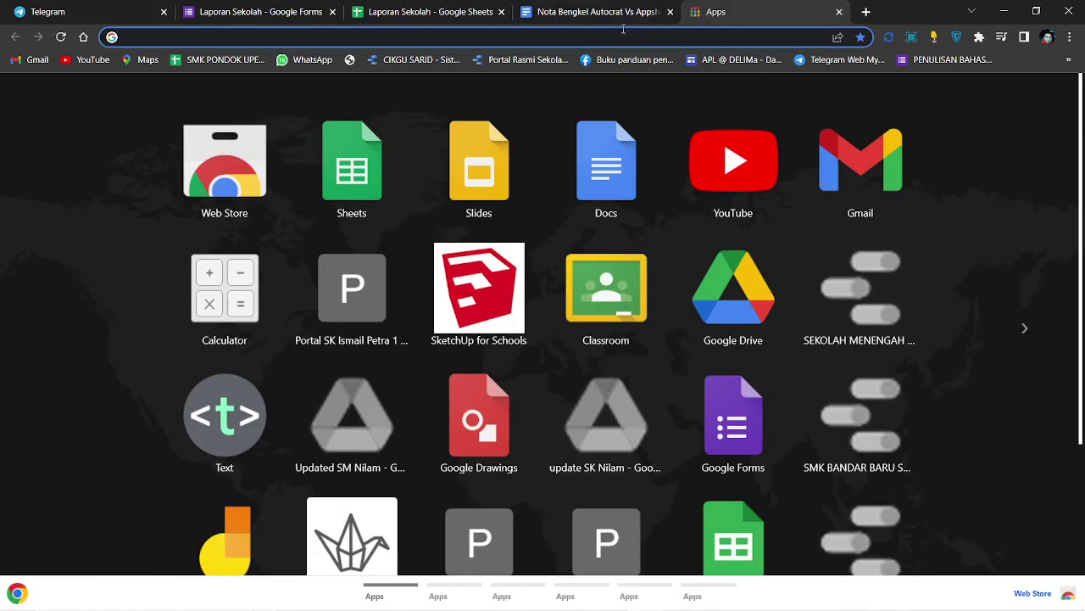
{"action": "type", "text": "ap"}
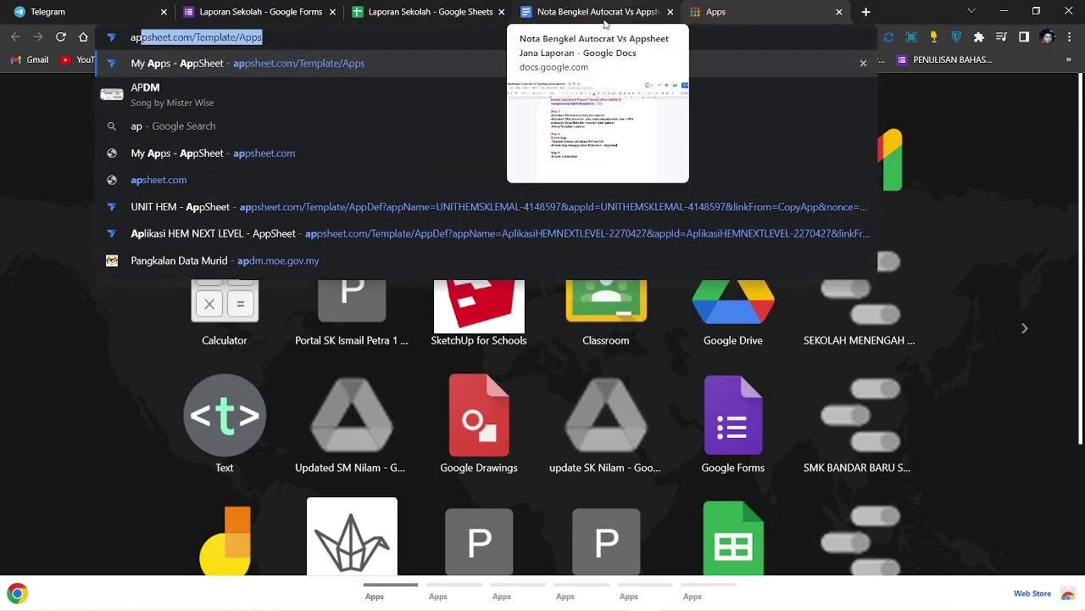
{"action": "key", "text": "BackSpace"}
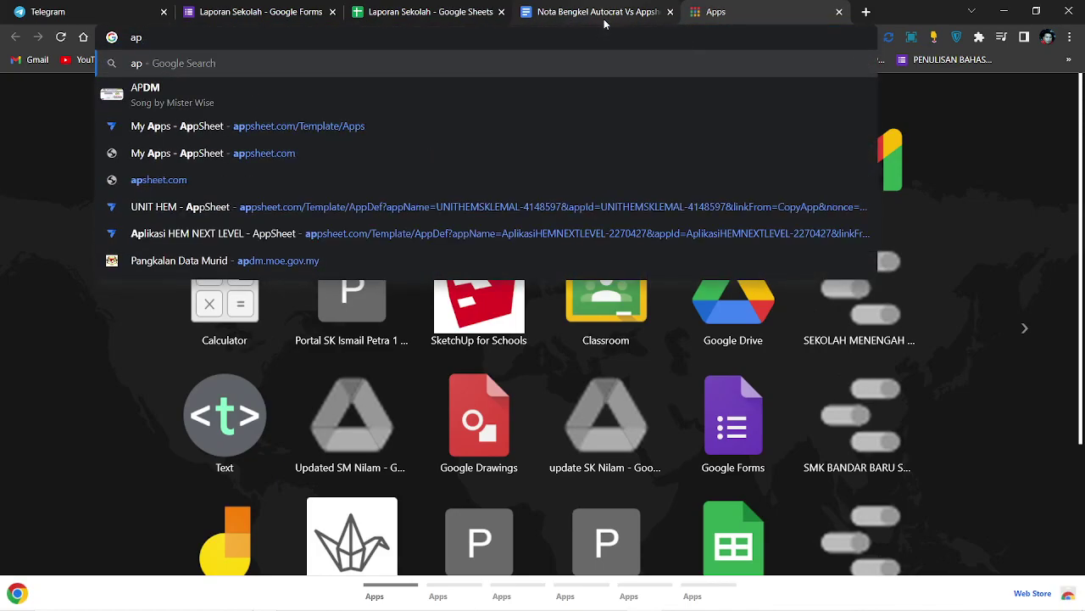
{"action": "type", "text": "psheet"}
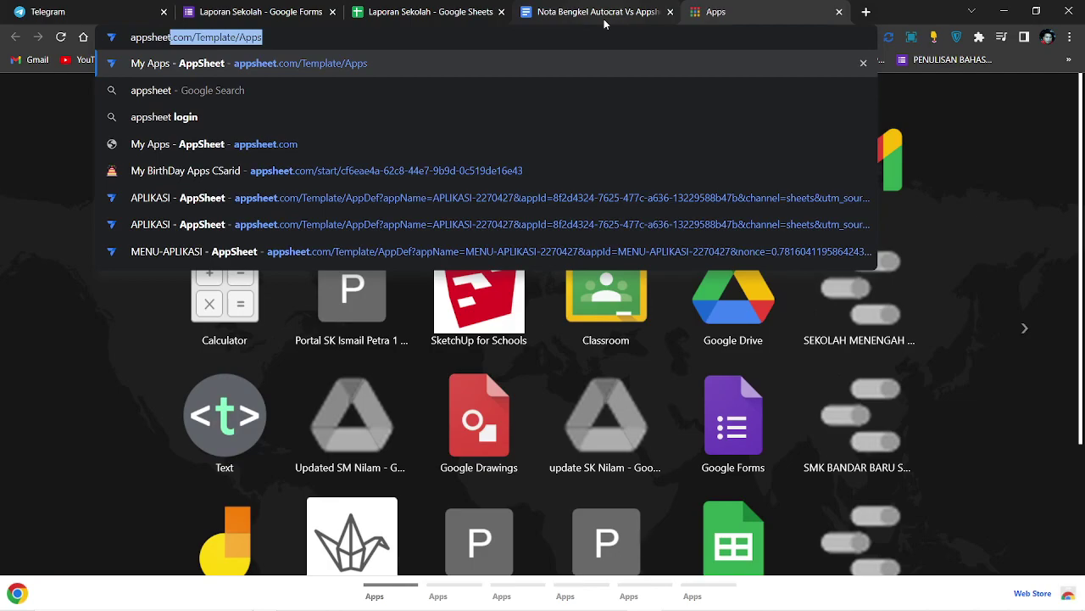
{"action": "key", "text": "BackSpace"}
{"action": "type", "text": ".c"}
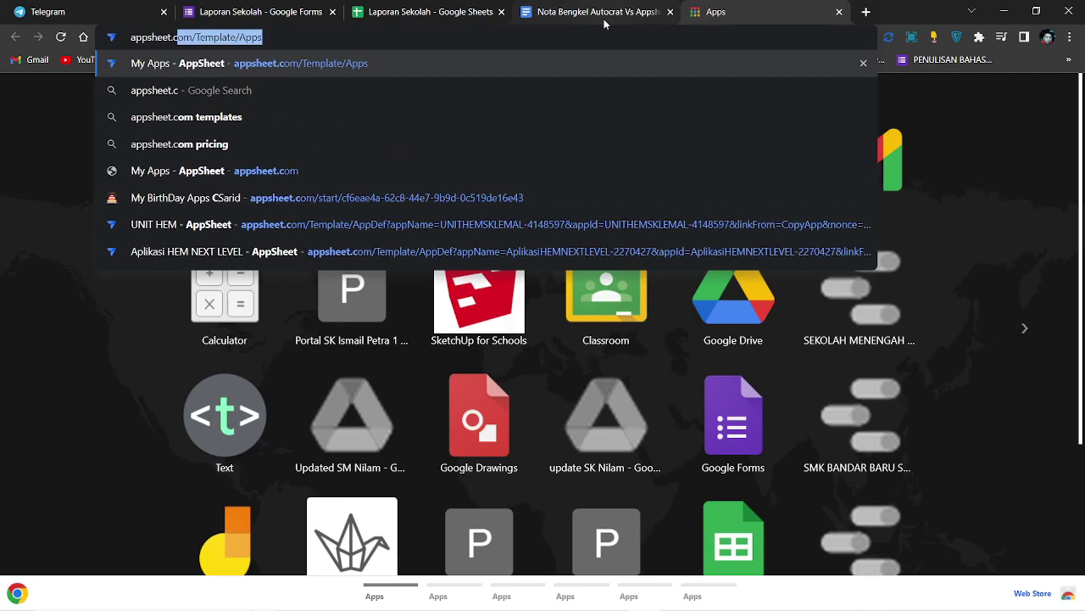
{"action": "type", "text": "om"}
{"action": "key", "text": "BackSpace"}
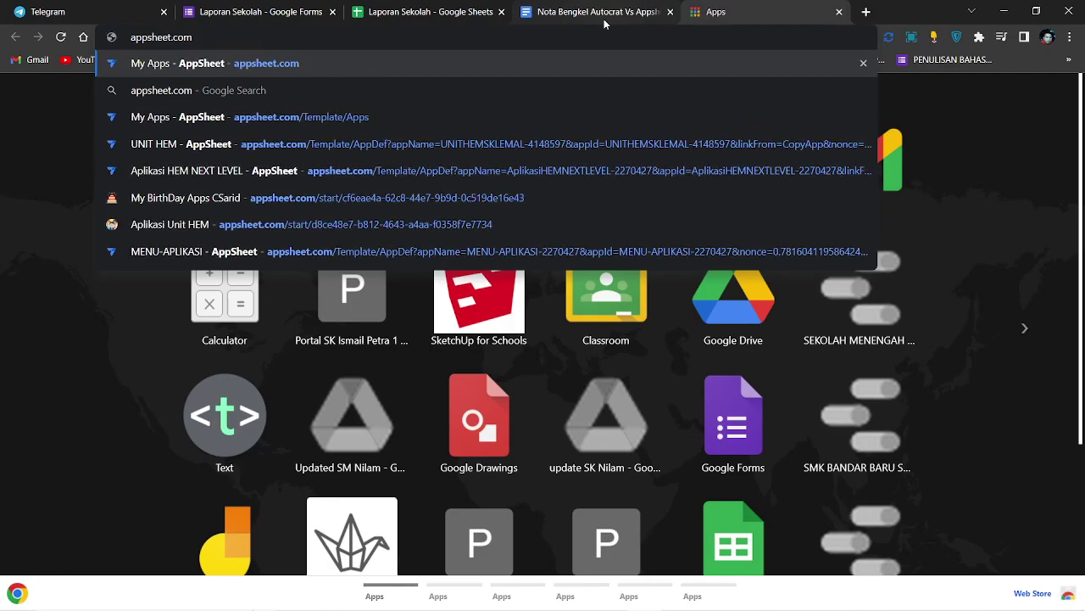
{"action": "key", "text": "Return"}
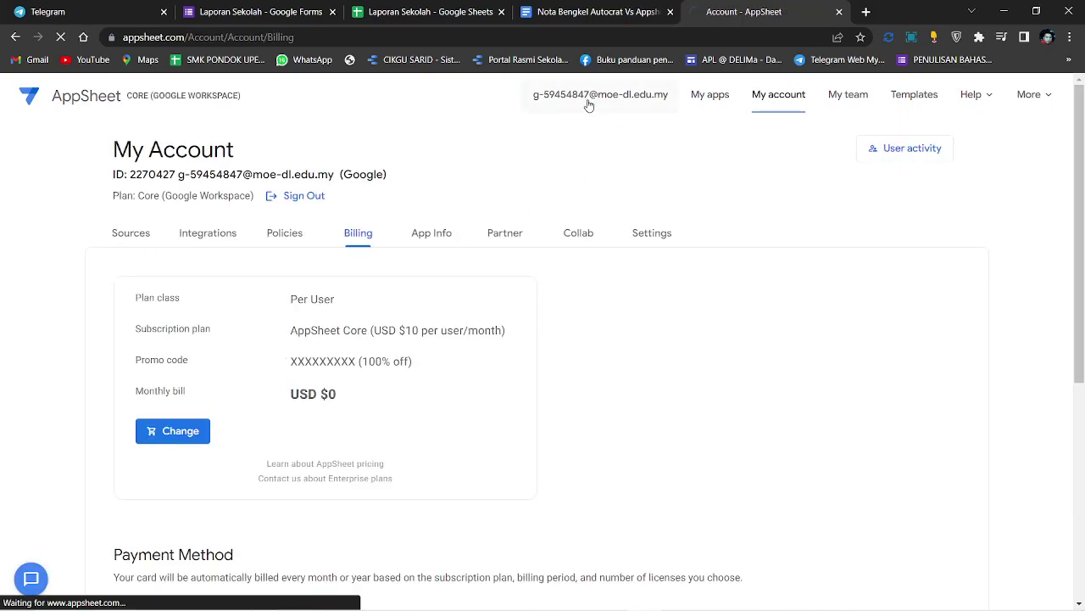
- Sign out of the current AppSheet account and open the page for signing in again
{"action": "left_click", "coordinate": [551, 114]}
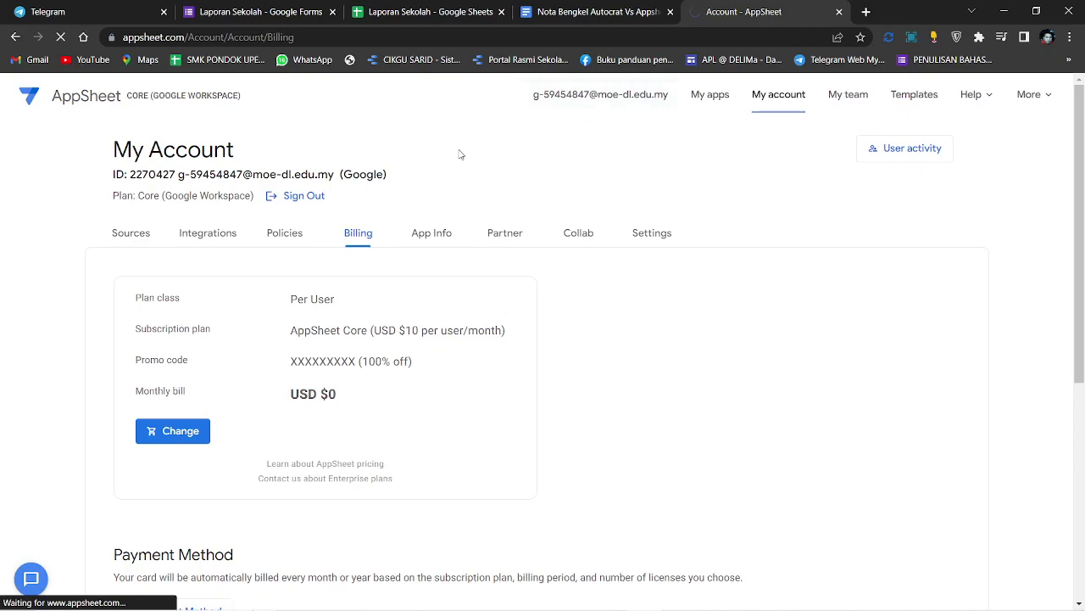
{"action": "left_click", "coordinate": [306, 197]}
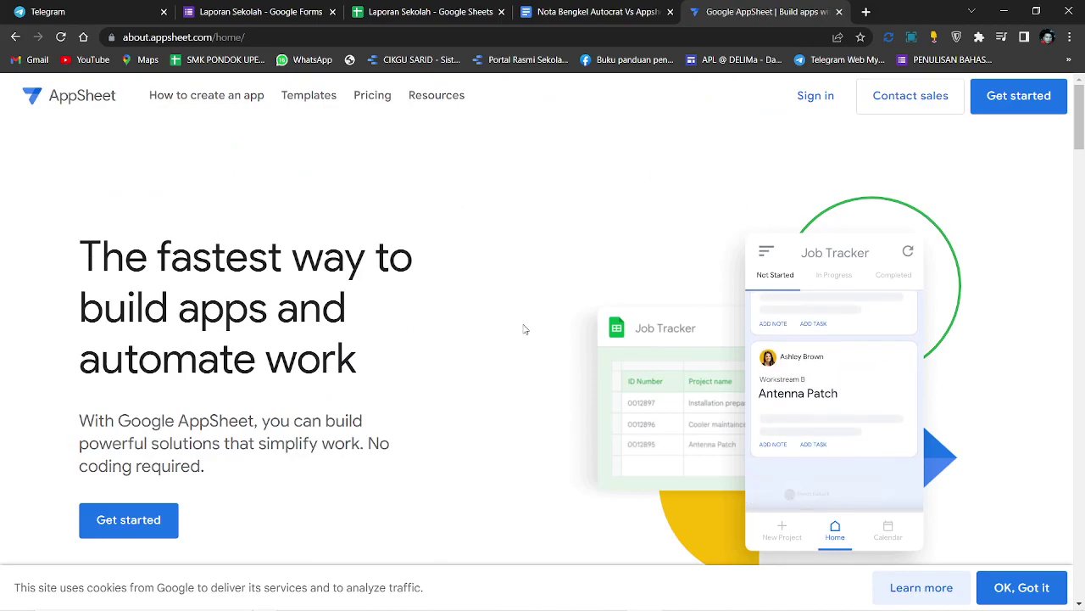
{"action": "left_click", "coordinate": [816, 96]}
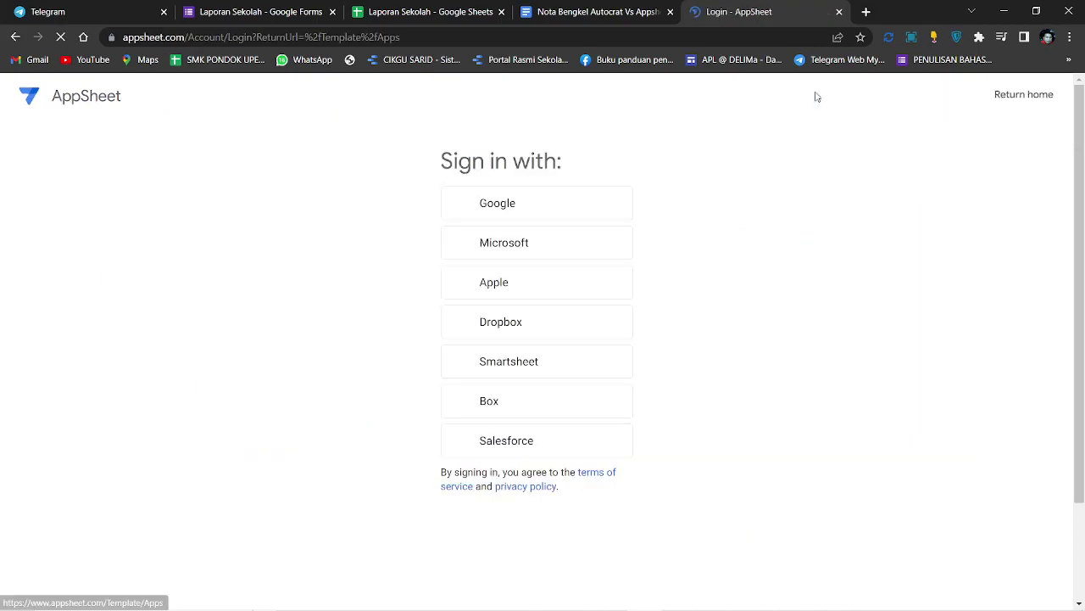
- Sign in to AppSheet with the listed Google account and allow access to its Drive files and Sheets spreadsheets
{"action": "left_click", "coordinate": [540, 207]}
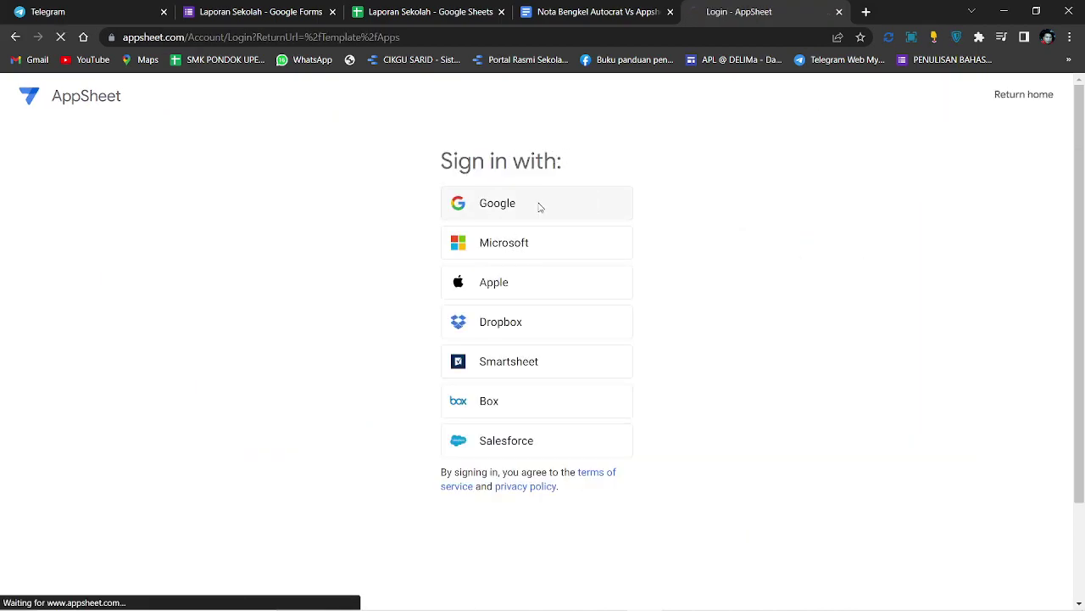
{"action": "left_click", "coordinate": [494, 333]}
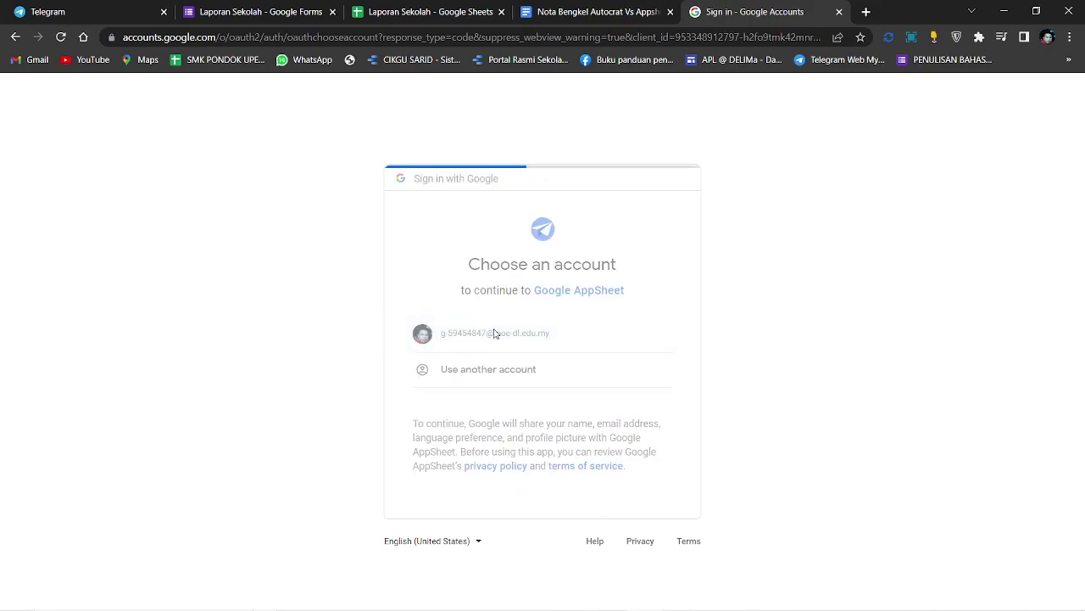
{"action": "scroll", "coordinate": [543, 382], "scroll_direction": "down", "scroll_amount": 1}
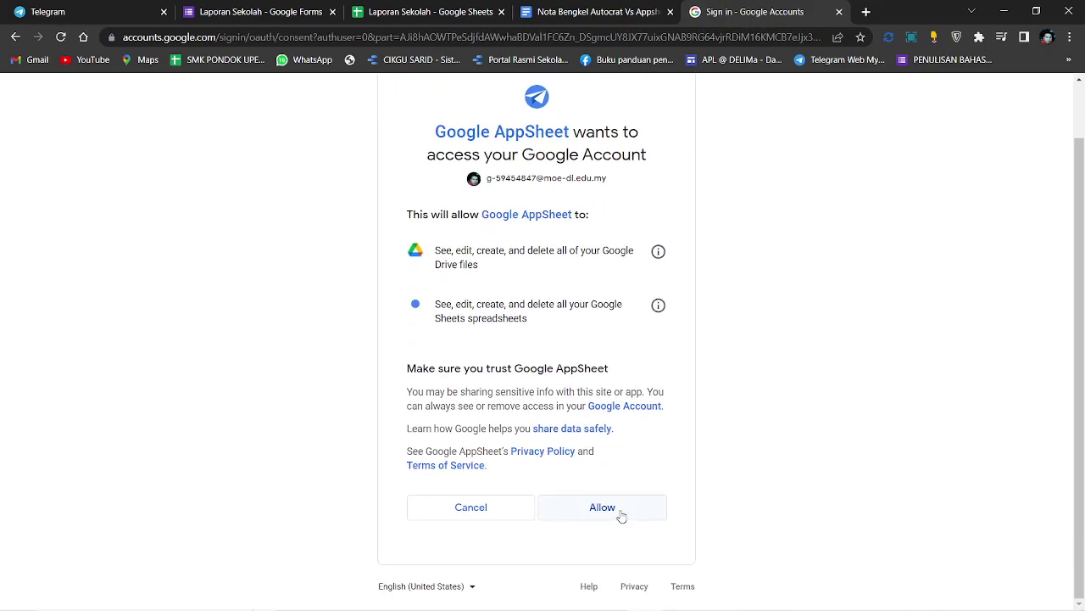
{"action": "left_click", "coordinate": [620, 515]}
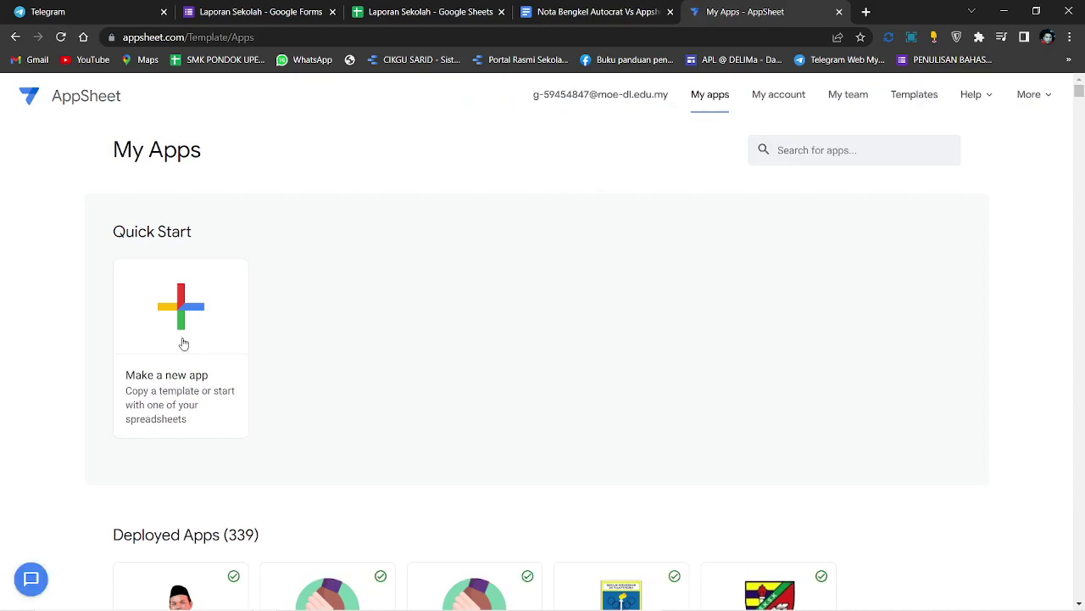
- Start a new app from existing data, name it Jana Laporan Sekolah, and proceed to choosing its data
{"action": "left_click", "coordinate": [175, 311]}
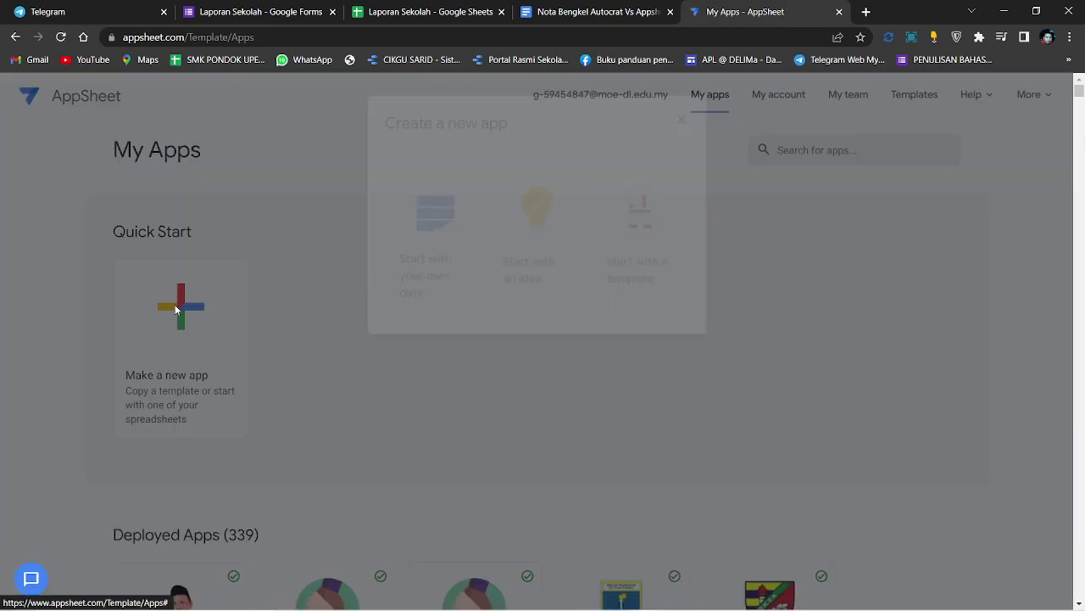
{"action": "left_click", "coordinate": [417, 198]}
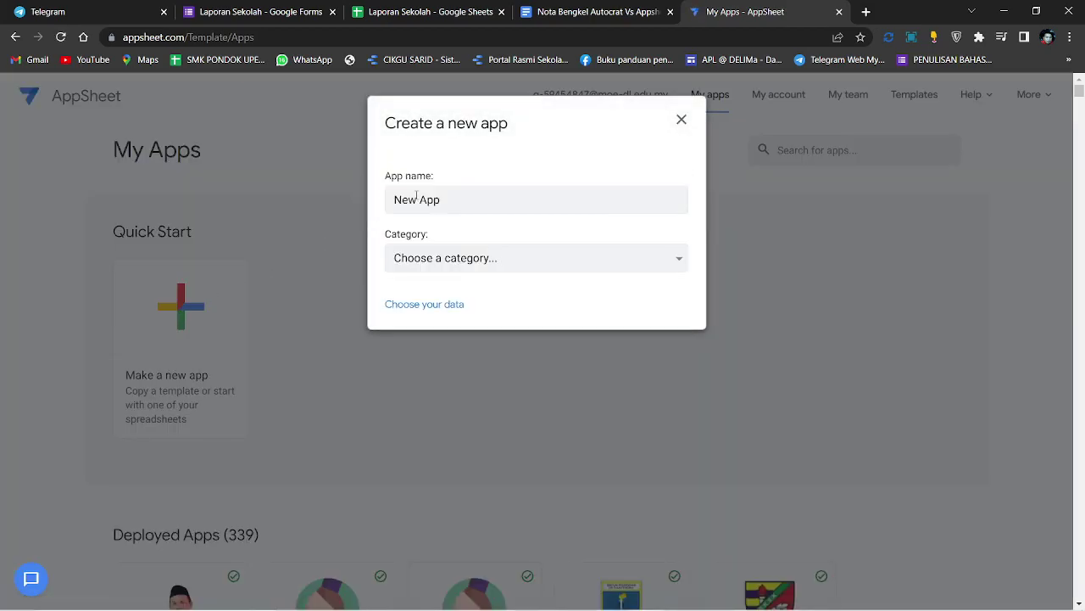
{"action": "left_click_drag", "start_coordinate": [471, 197], "coordinate": [331, 207]}
{"action": "type", "text": "Ja"}
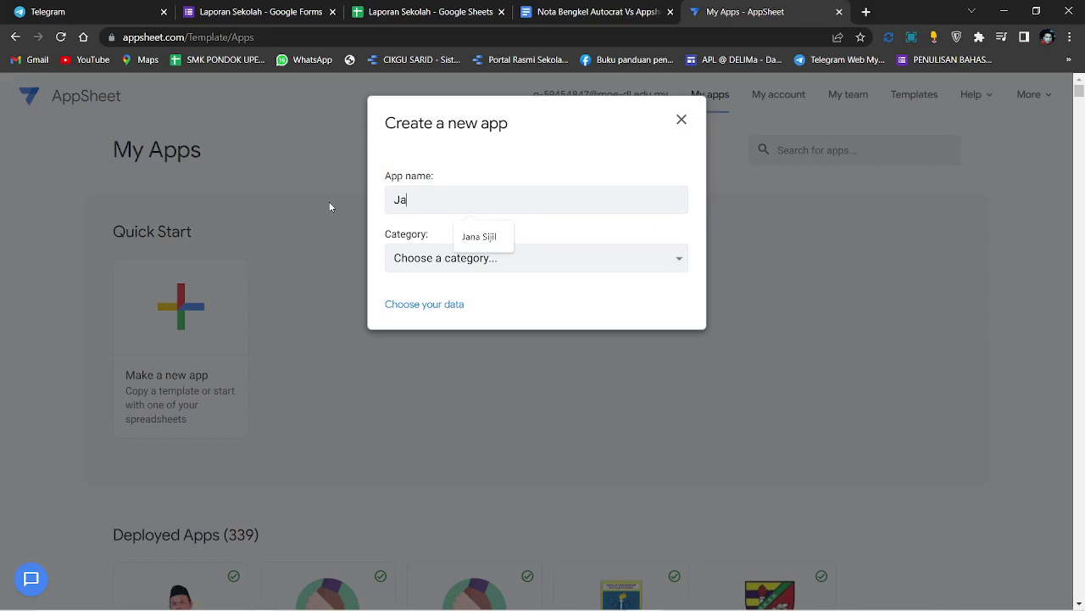
{"action": "type", "text": "na Lapo"}
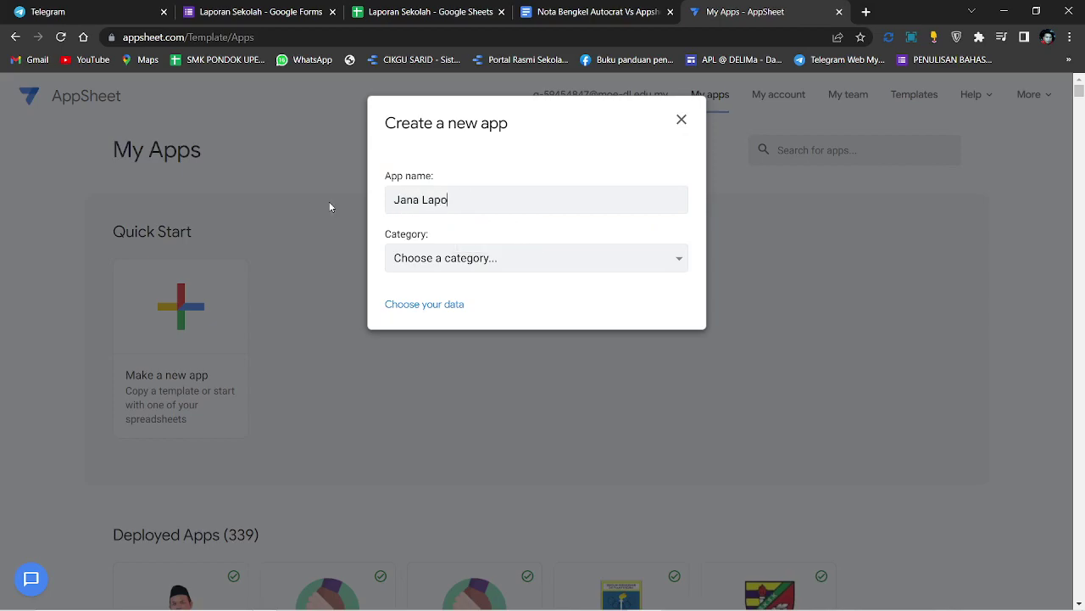
{"action": "type", "text": "ran Sekolah"}
{"action": "left_click", "coordinate": [439, 305]}
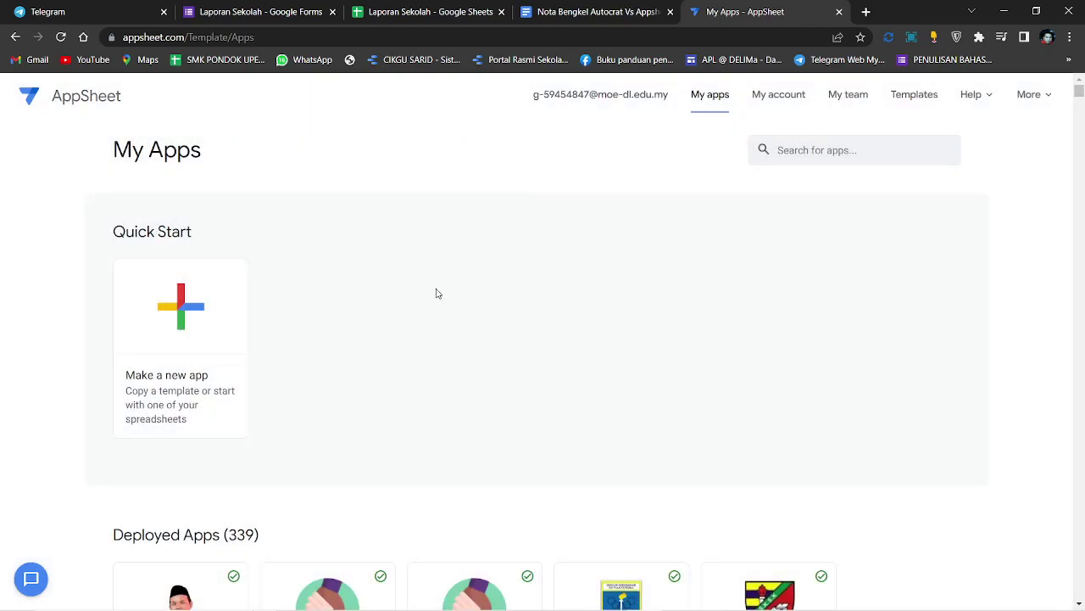
- Copy the title Laporan Sekolah from the response spreadsheet and return to the AppSheet file selection
{"action": "left_click", "coordinate": [445, 6]}
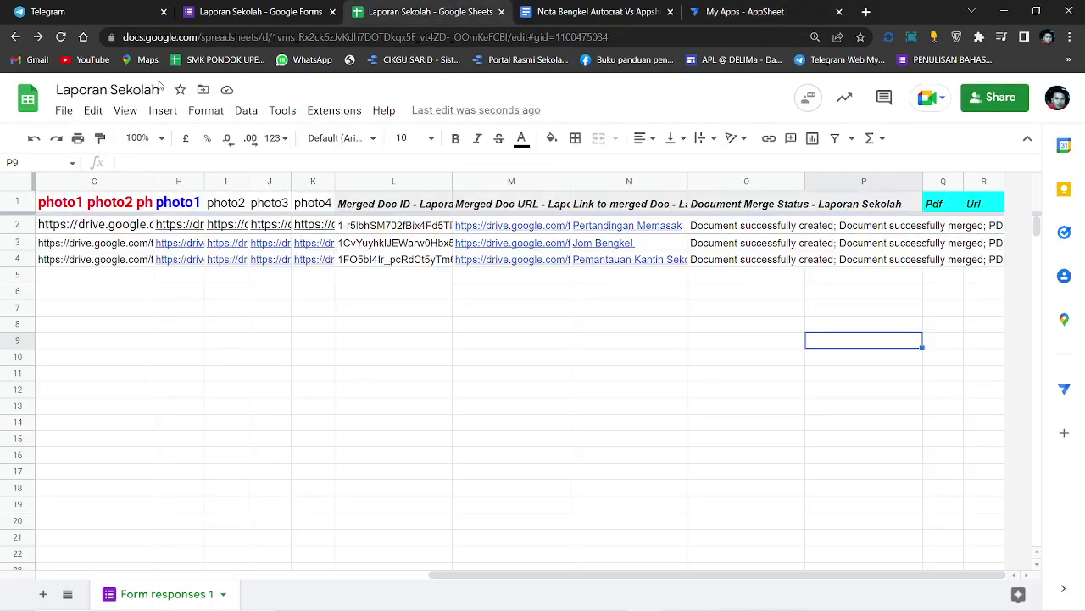
{"action": "left_click", "coordinate": [118, 90]}
{"action": "right_click", "coordinate": [119, 93]}
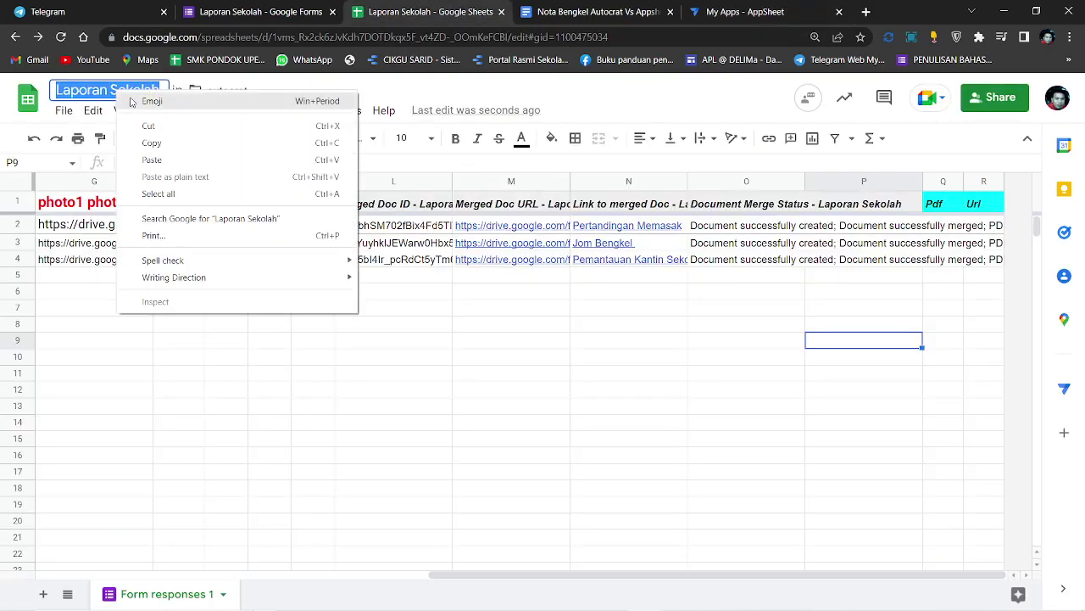
{"action": "left_click", "coordinate": [151, 142]}
{"action": "left_click", "coordinate": [721, 10]}
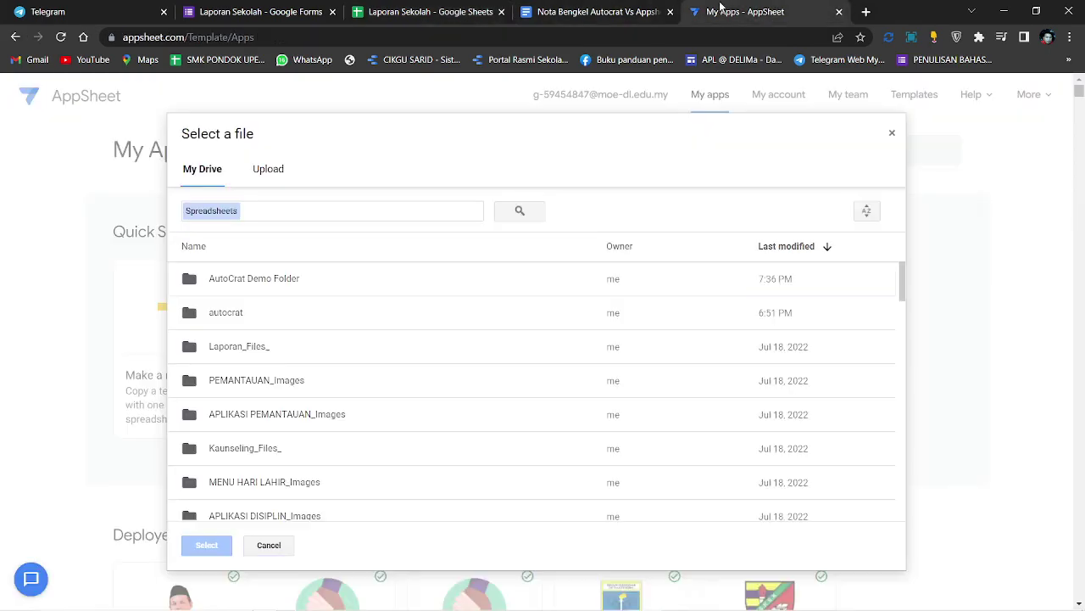
- Search the Drive spreadsheets for the copied title and select the Laporan Sekolah spreadsheet as the app's data source
{"action": "right_click", "coordinate": [280, 211]}
{"action": "left_click", "coordinate": [332, 317]}
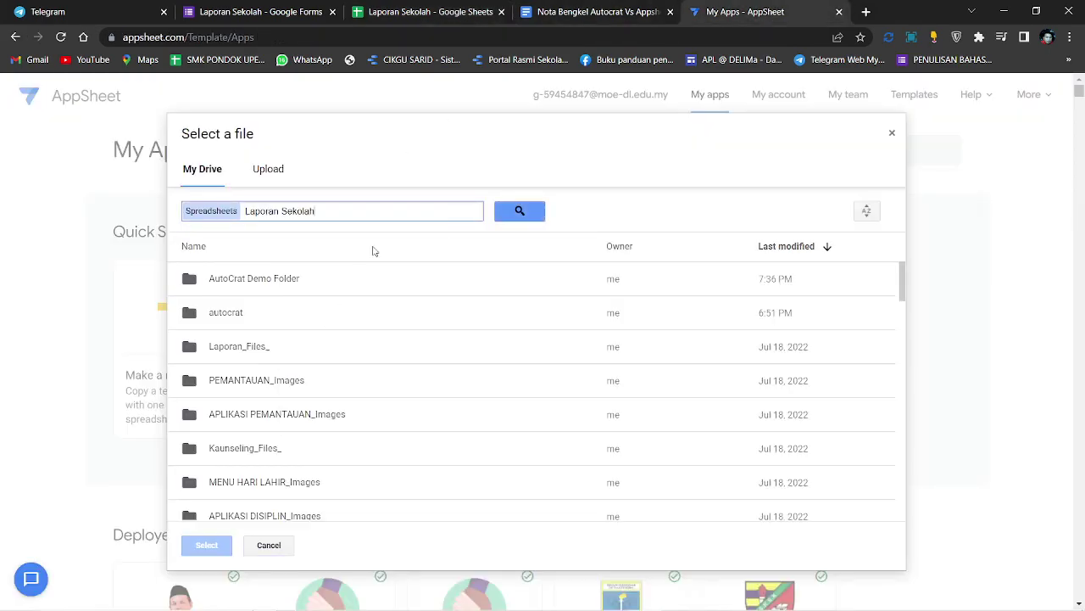
{"action": "left_click", "coordinate": [519, 211]}
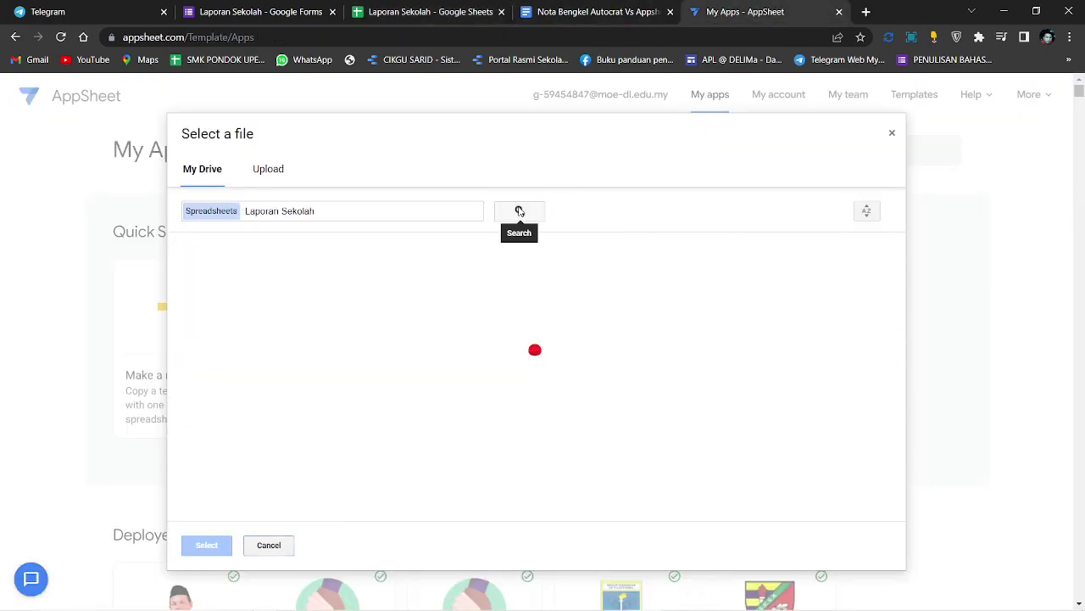
{"action": "left_click", "coordinate": [342, 216]}
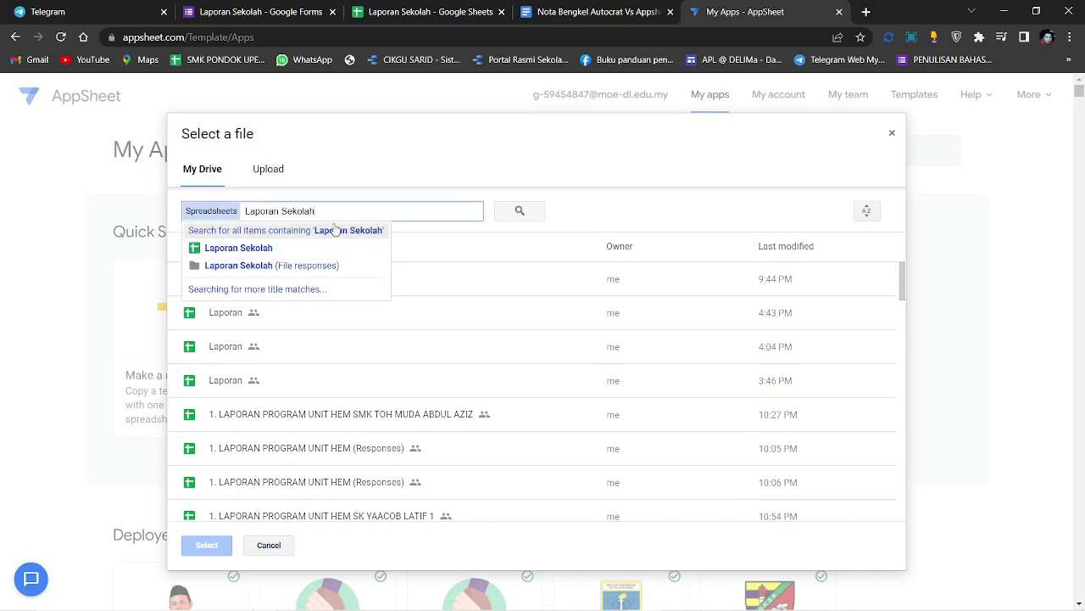
{"action": "left_click", "coordinate": [291, 248]}
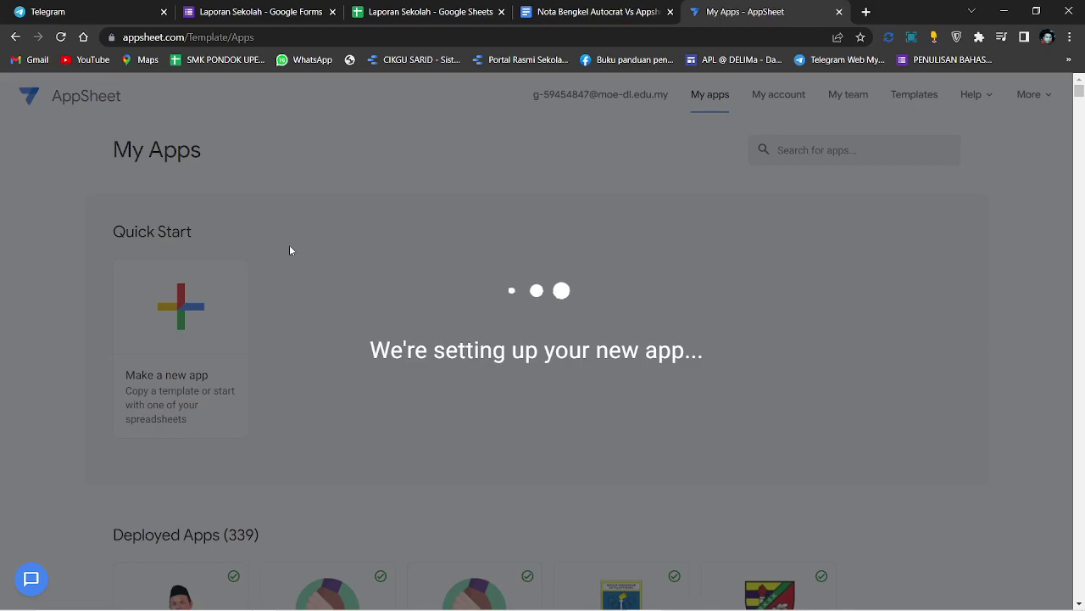
{"action": "left_click", "coordinate": [407, 11]}
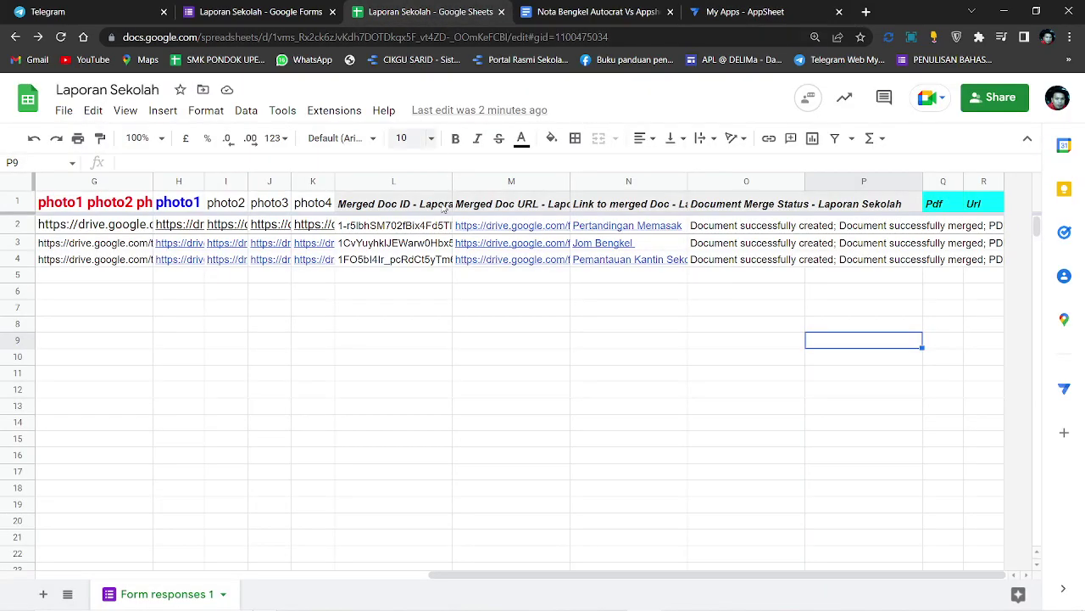
{"action": "left_click", "coordinate": [737, 9]}
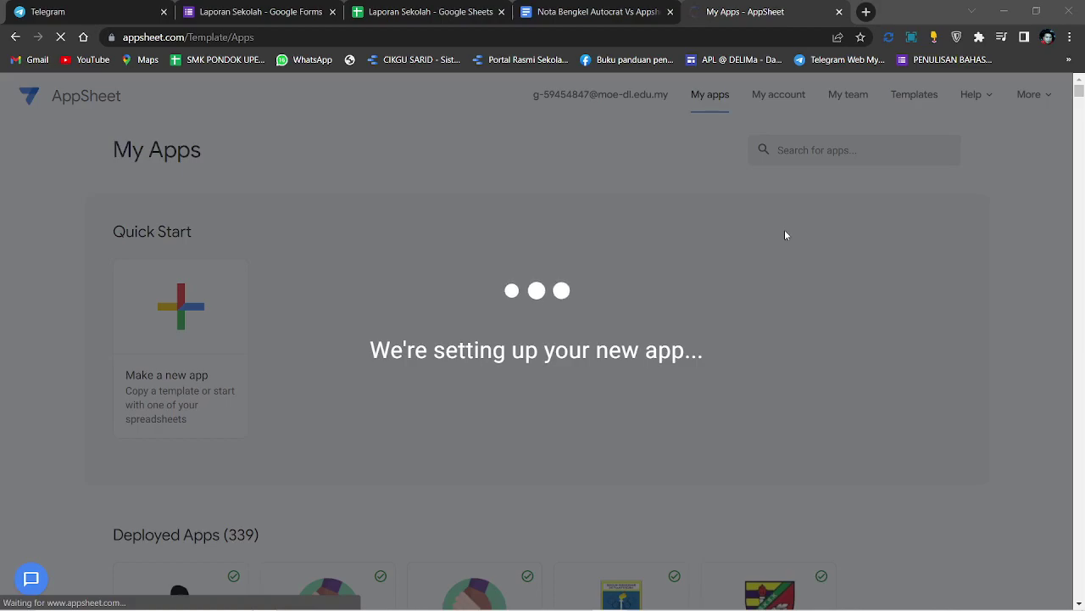
- In the Google Docs workshop notes, insert "atau melalui appsheet.com" after "Extension" in the Step 4 line about creating the app
{"action": "left_click", "coordinate": [593, 12]}
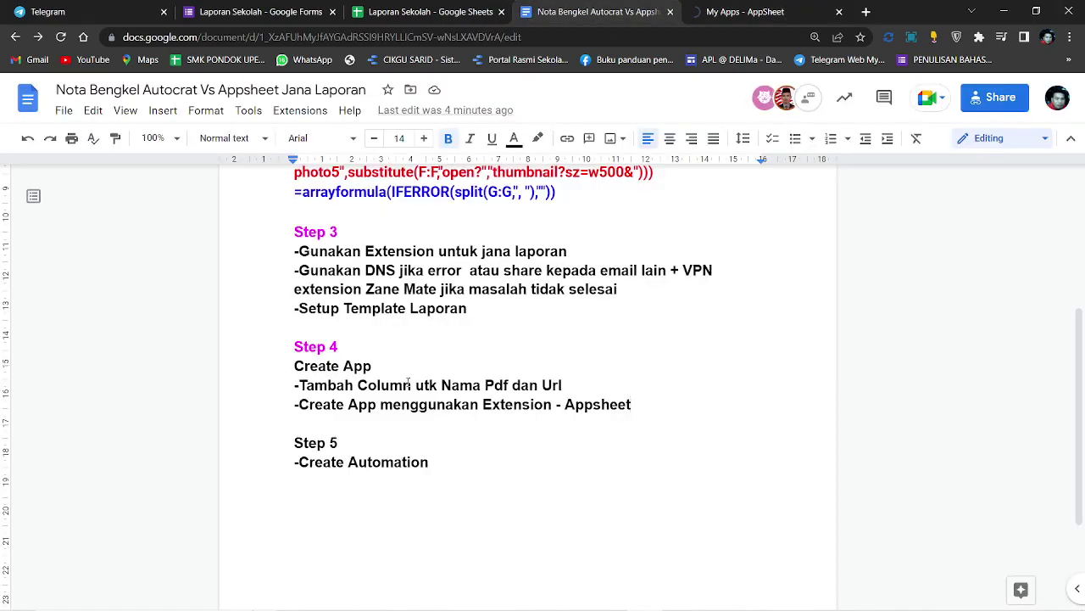
{"action": "left_click_drag", "start_coordinate": [633, 404], "coordinate": [276, 386]}
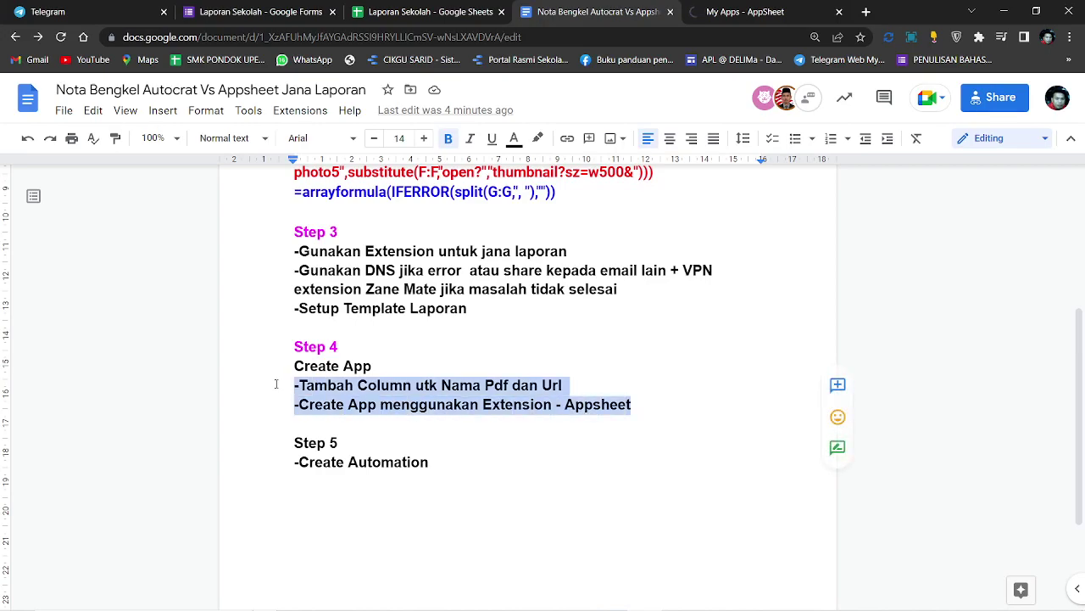
{"action": "left_click", "coordinate": [594, 386]}
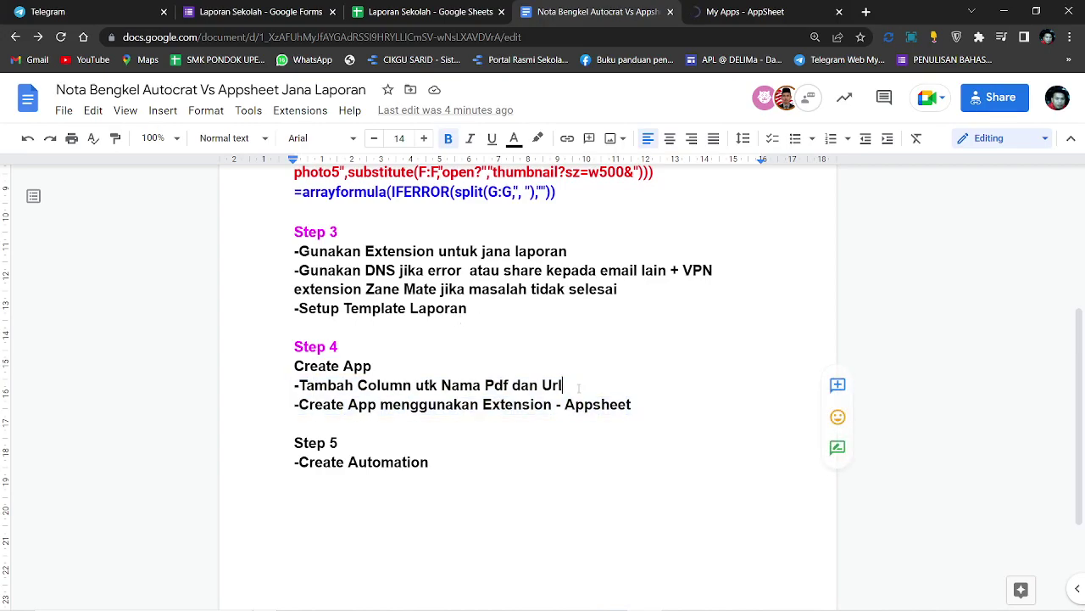
{"action": "left_click", "coordinate": [553, 404]}
{"action": "type", "text": "atu"}
{"action": "key", "text": "BackSpace"}
{"action": "type", "text": "au melalui appsheet.com"}
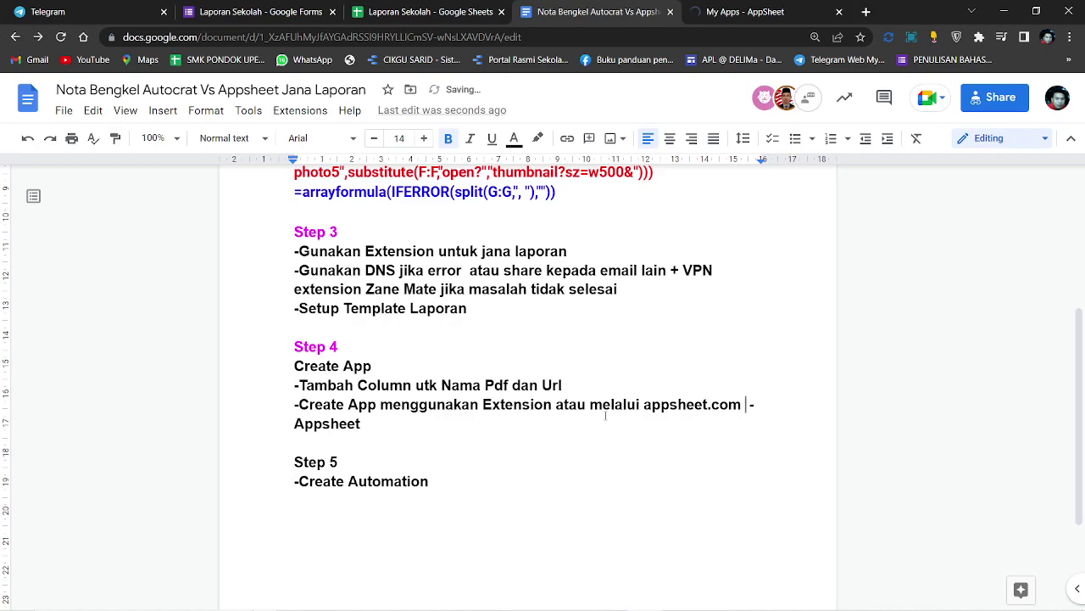
- Move the phrase "atau melalui appsheet.com" to the end of its Step 4 line, after "Appsheet"
{"action": "left_click_drag", "start_coordinate": [742, 404], "coordinate": [557, 405]}
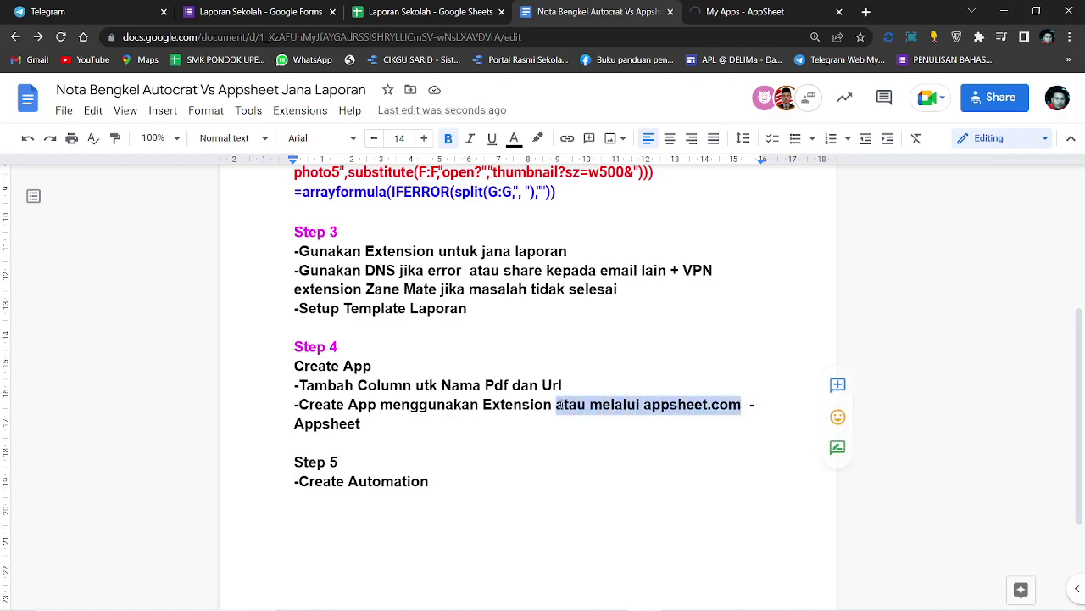
{"action": "key", "text": "BackSpace"}
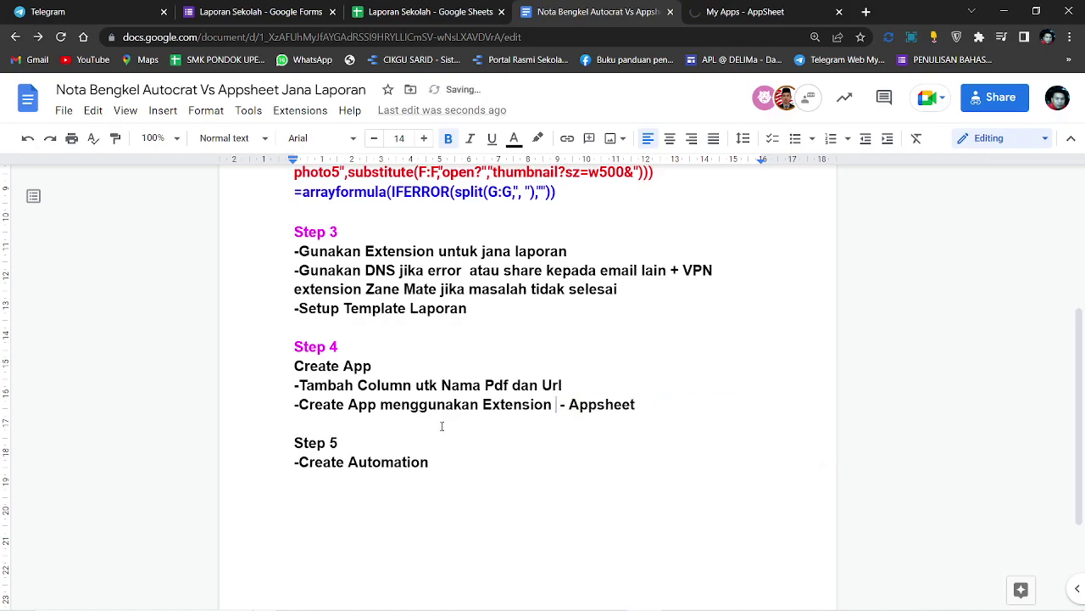
{"action": "left_click", "coordinate": [660, 408]}
{"action": "key", "text": "ctrl+z"}
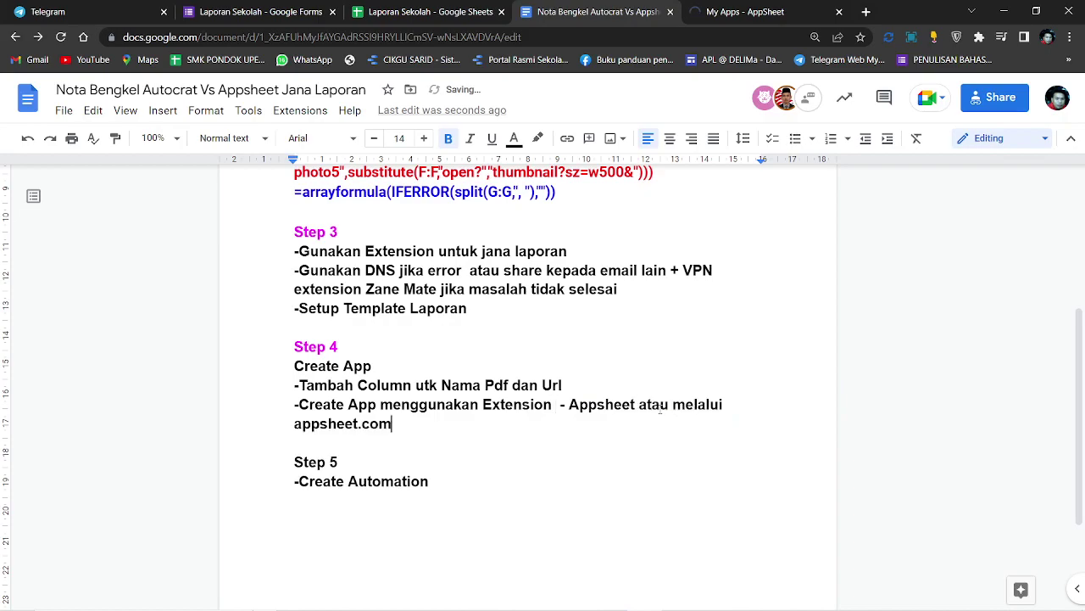
- Switch back to AppSheet and open the new Jana Laporan Sekolah app for customization
{"action": "left_click", "coordinate": [752, 13]}
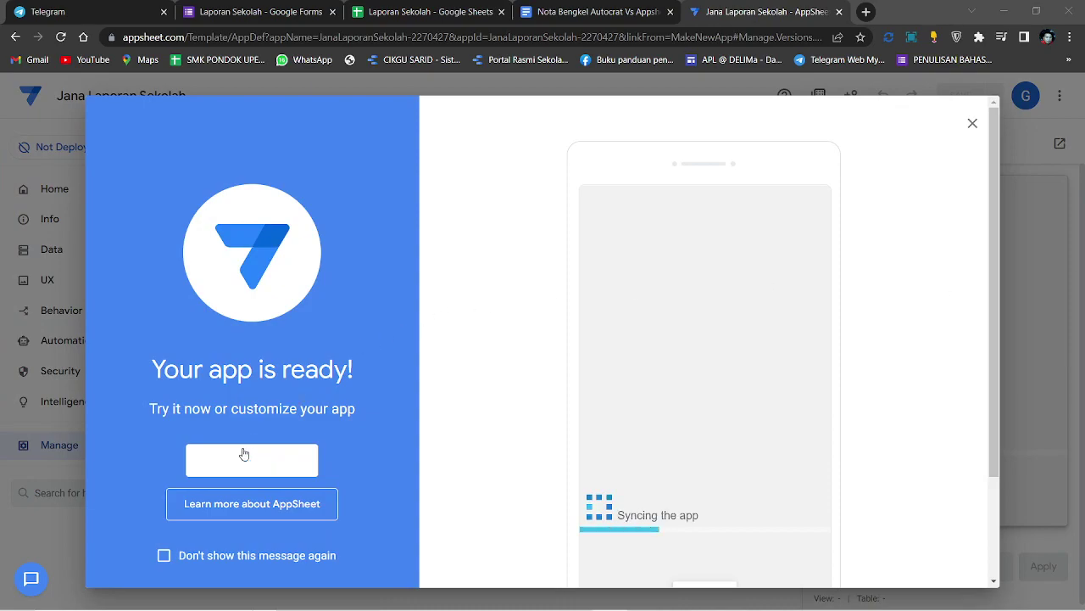
{"action": "left_click", "coordinate": [242, 460]}
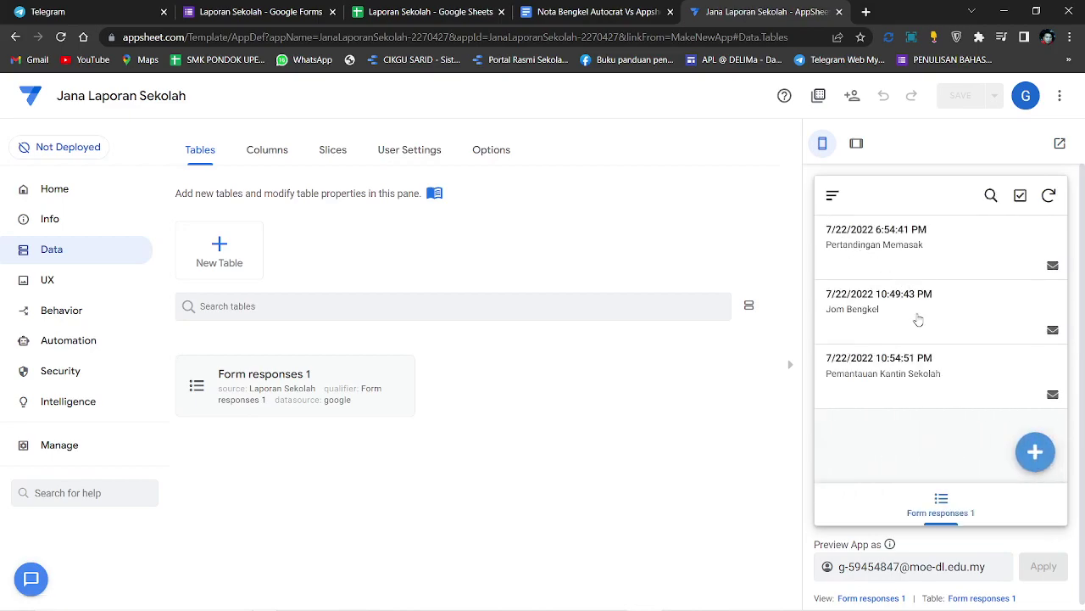
- Examine all fields of the Pertandingan Memasak record in the app preview and return to the Form responses 1 list
{"action": "left_click", "coordinate": [939, 505]}
{"action": "left_click", "coordinate": [935, 255]}
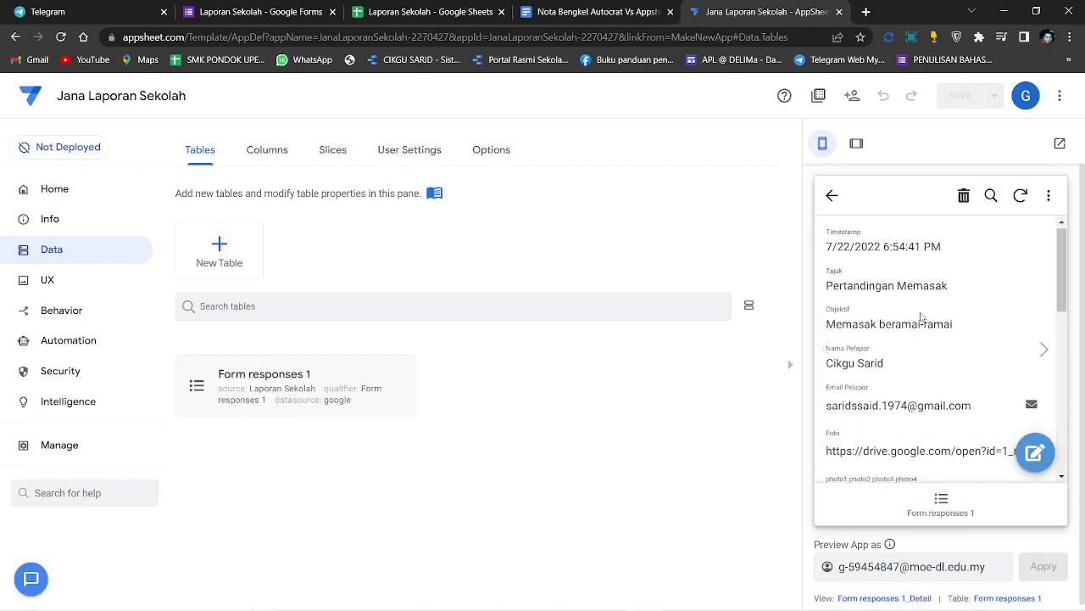
{"action": "scroll", "coordinate": [921, 310], "scroll_direction": "down", "scroll_amount": 3}
{"action": "scroll", "coordinate": [882, 299], "scroll_direction": "down", "scroll_amount": 5}
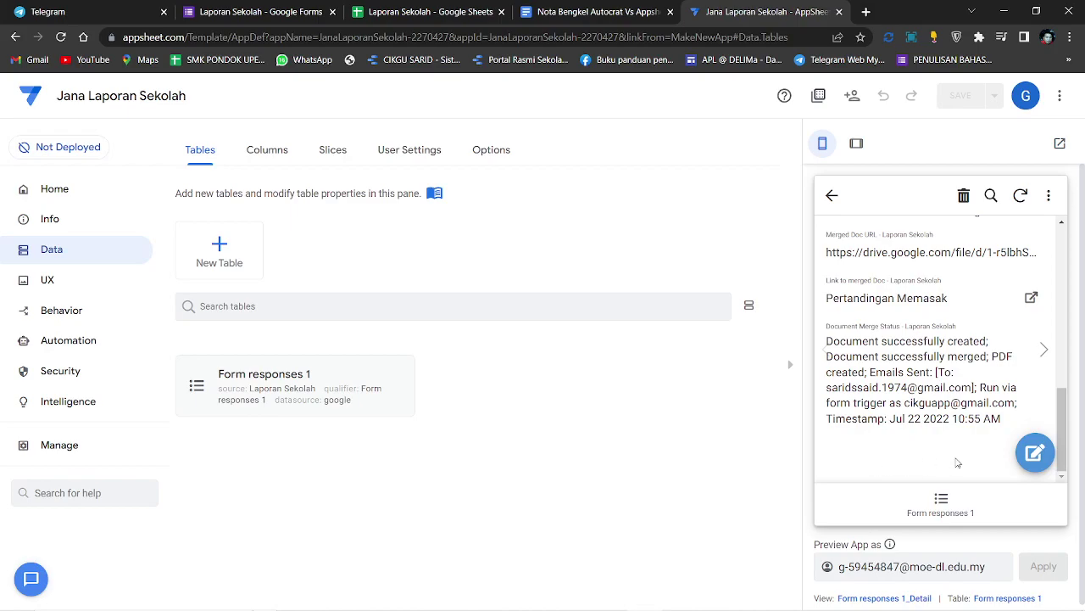
{"action": "left_click", "coordinate": [948, 500]}
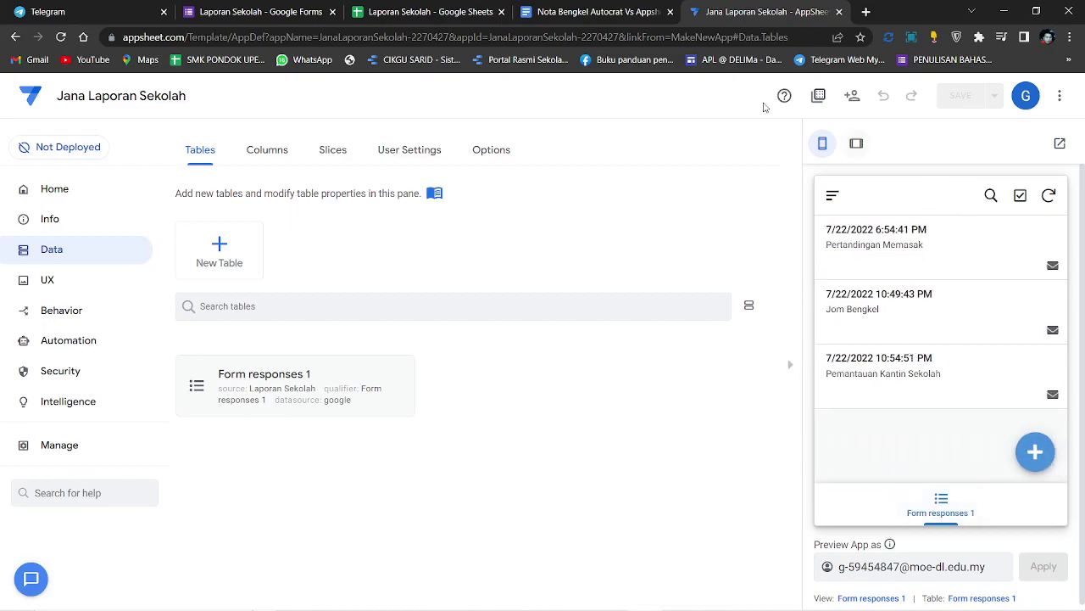
- Color the Step 5 heading magenta in the Google Docs workshop notes
{"action": "left_click", "coordinate": [594, 12]}
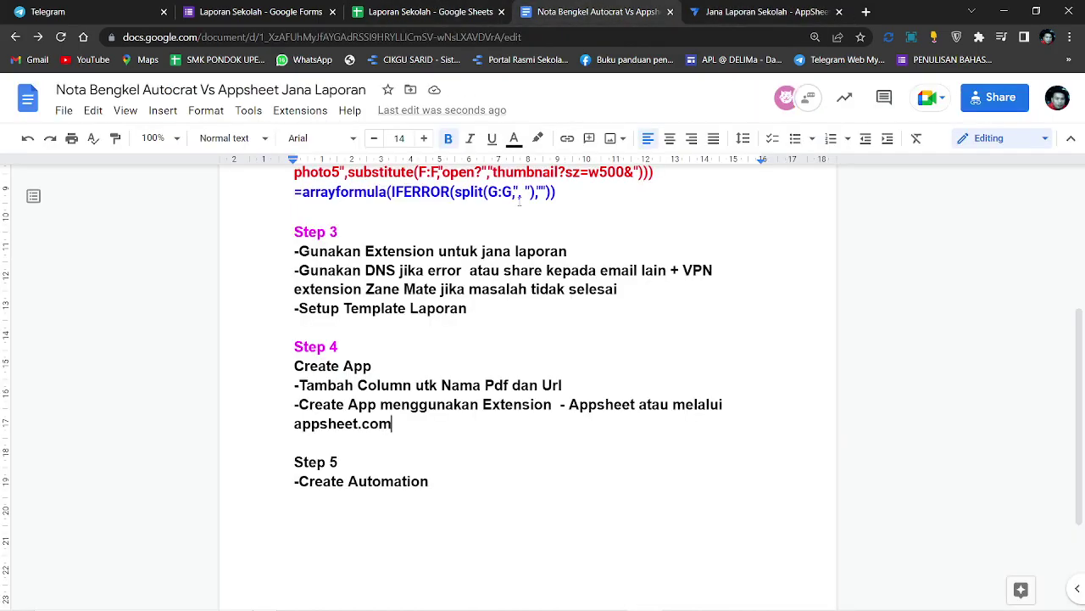
{"action": "left_click_drag", "start_coordinate": [343, 463], "coordinate": [294, 463]}
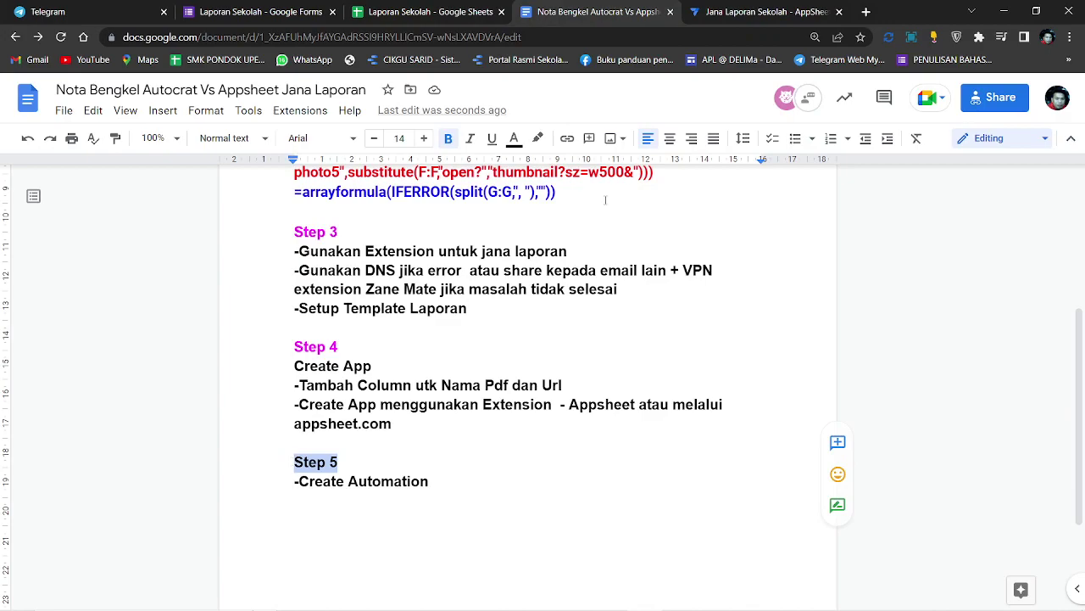
{"action": "left_click", "coordinate": [519, 141]}
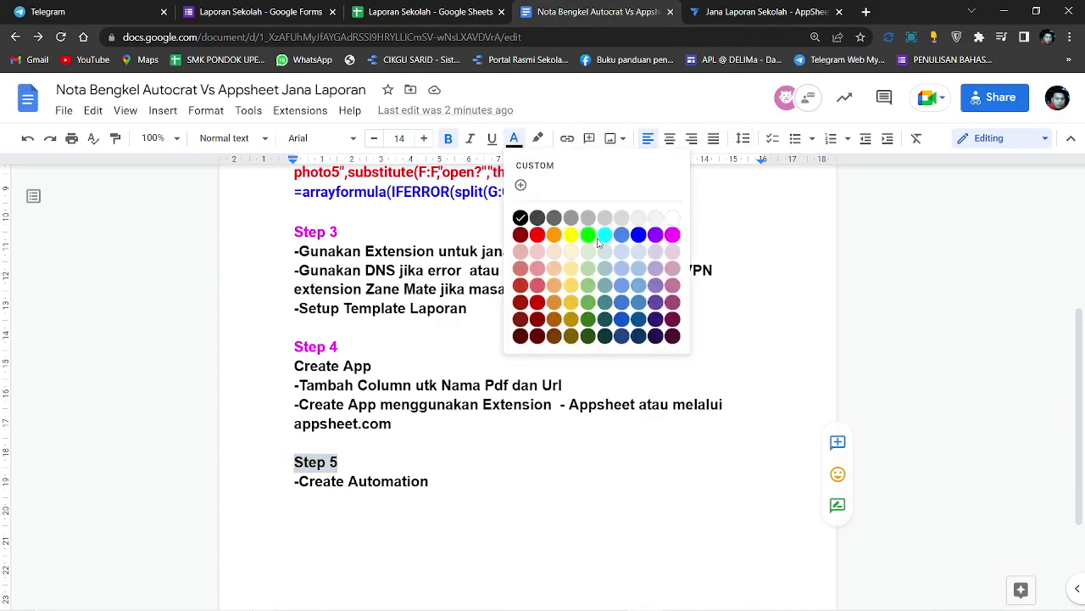
{"action": "left_click", "coordinate": [671, 234]}
{"action": "left_click", "coordinate": [846, 258]}
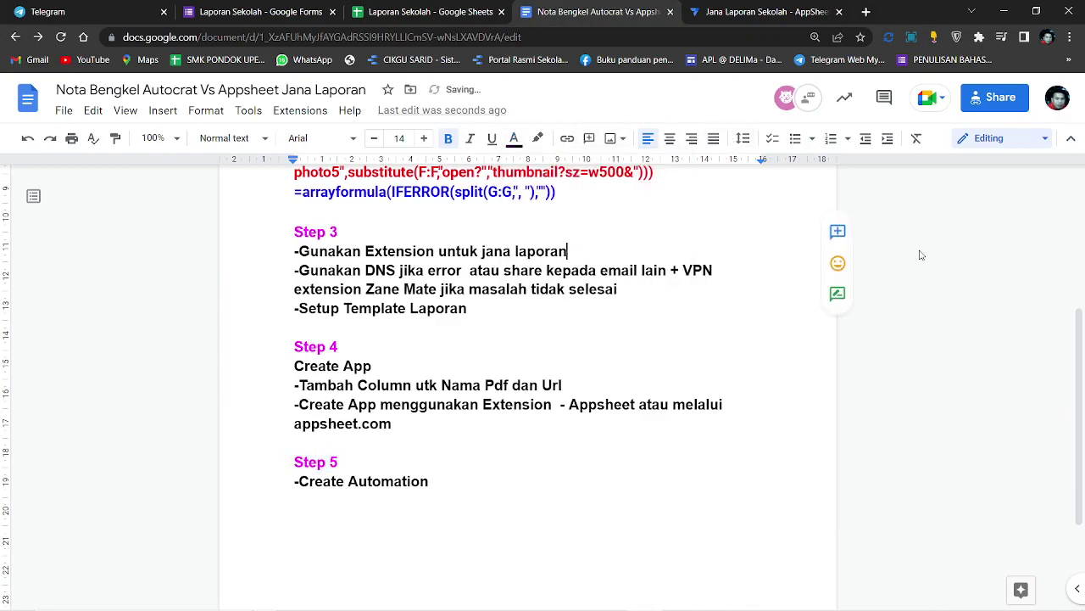